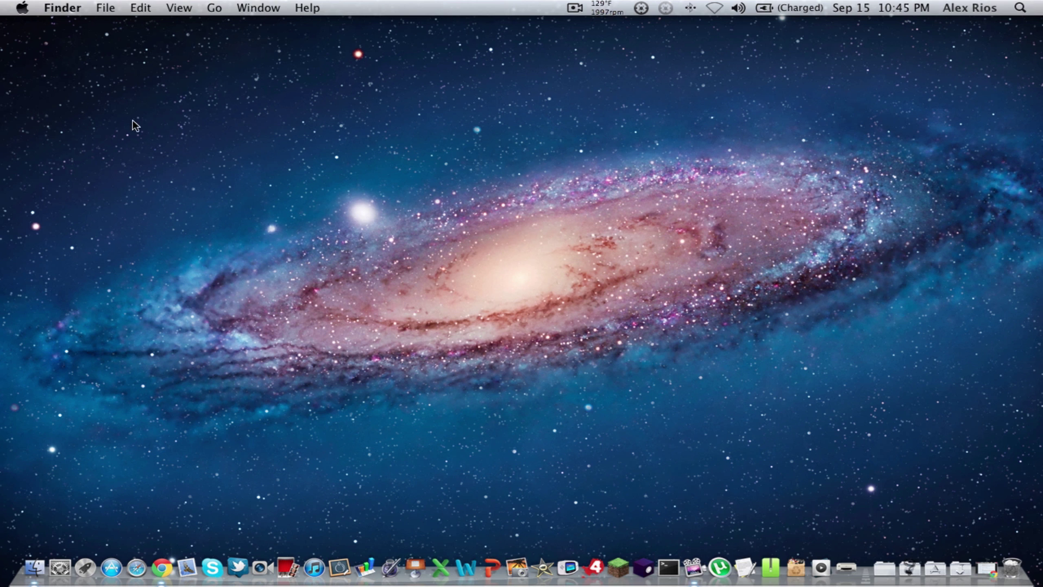
Bring the Chrome window with the TooManyItems forum page forward from the Dock
{"action": "left_click", "coordinate": [170, 565]}
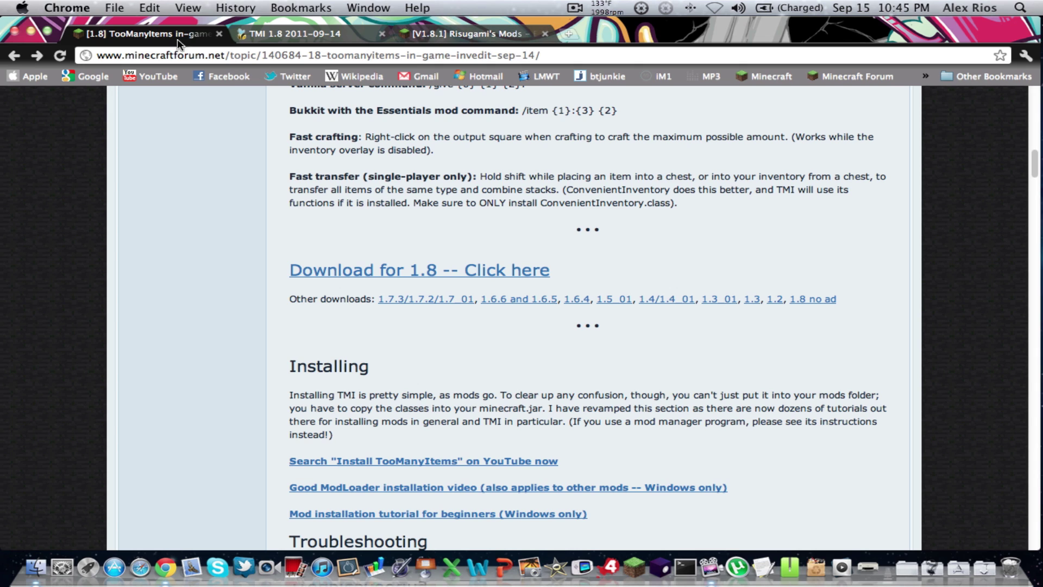
Skim the TooManyItems page, then glance at the Risugami's Mods topic
{"action": "scroll", "coordinate": [220, 243], "scroll_direction": "up", "scroll_amount": 15}
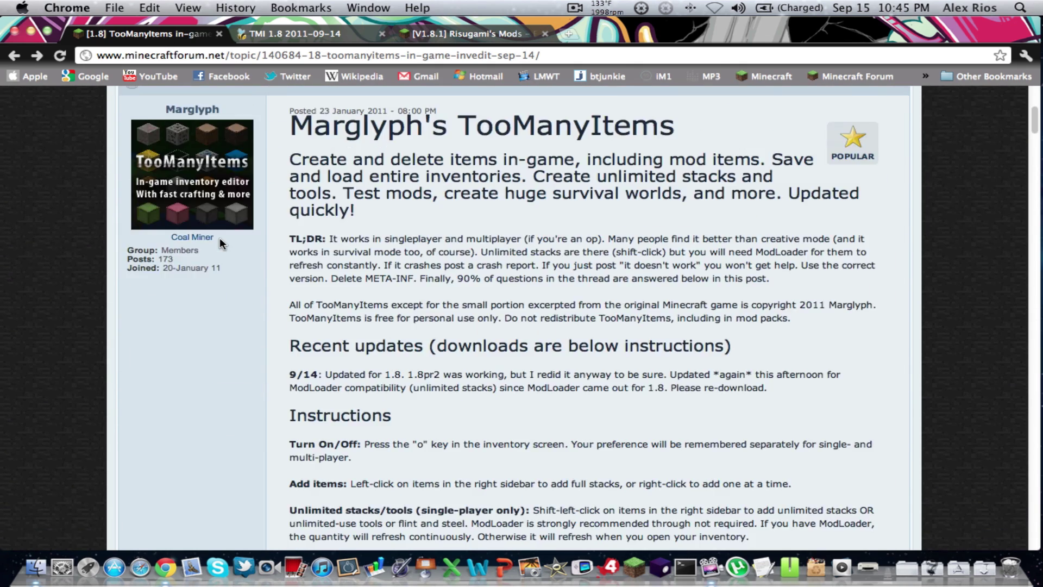
{"action": "scroll", "coordinate": [220, 243], "scroll_direction": "up", "scroll_amount": 5}
{"action": "scroll", "coordinate": [108, 334], "scroll_direction": "down", "scroll_amount": 6}
{"action": "scroll", "coordinate": [612, 245], "scroll_direction": "up", "scroll_amount": 2}
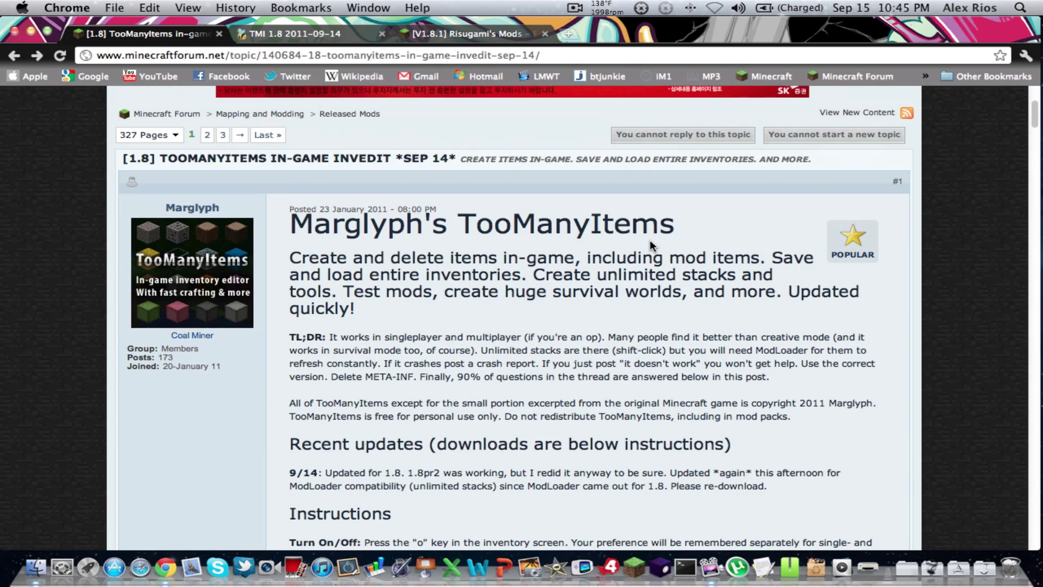
{"action": "left_click", "coordinate": [440, 40]}
{"action": "scroll", "coordinate": [193, 202], "scroll_direction": "up", "scroll_amount": 15}
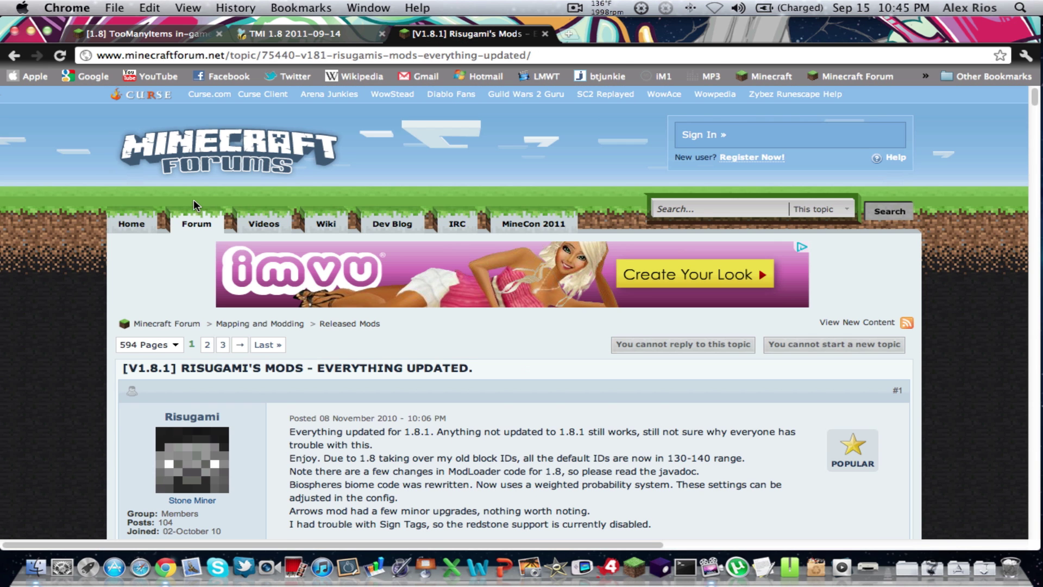
Return to the TooManyItems topic and scroll down to the 'Download for 1.8' link
{"action": "left_click", "coordinate": [185, 36]}
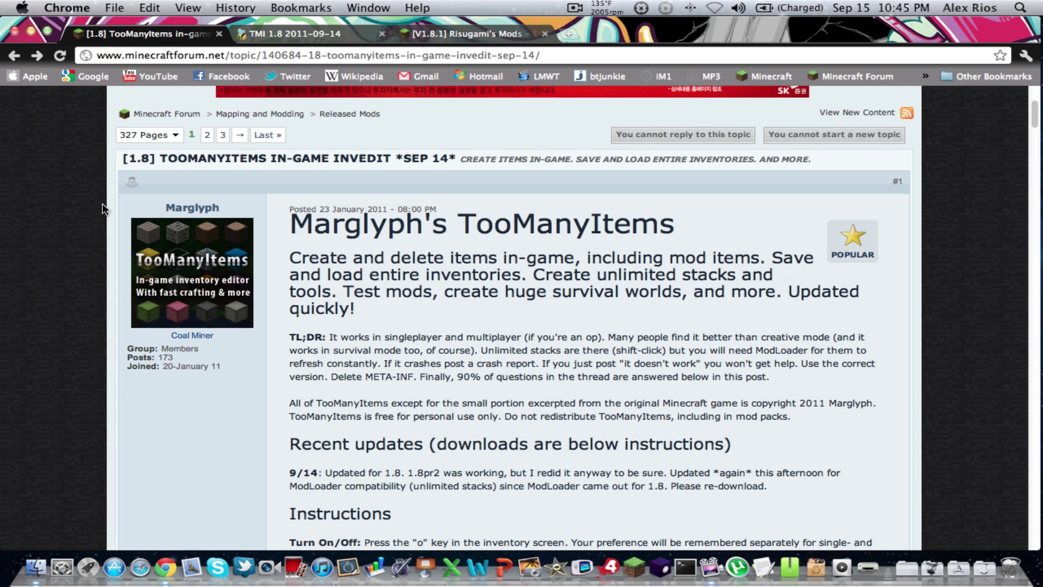
{"action": "scroll", "coordinate": [65, 242], "scroll_direction": "down", "scroll_amount": 10}
{"action": "scroll", "coordinate": [65, 241], "scroll_direction": "down", "scroll_amount": 8}
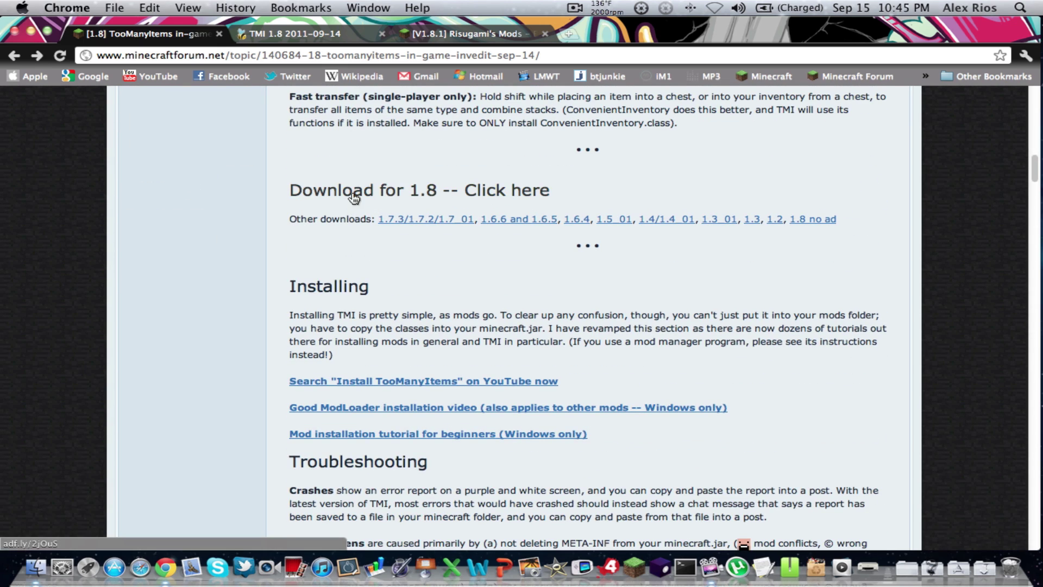
Open the TMI 1.8 adf.ly download page in a new tab, then read Troubleshooting on the forum post
{"action": "left_click", "coordinate": [354, 198]}
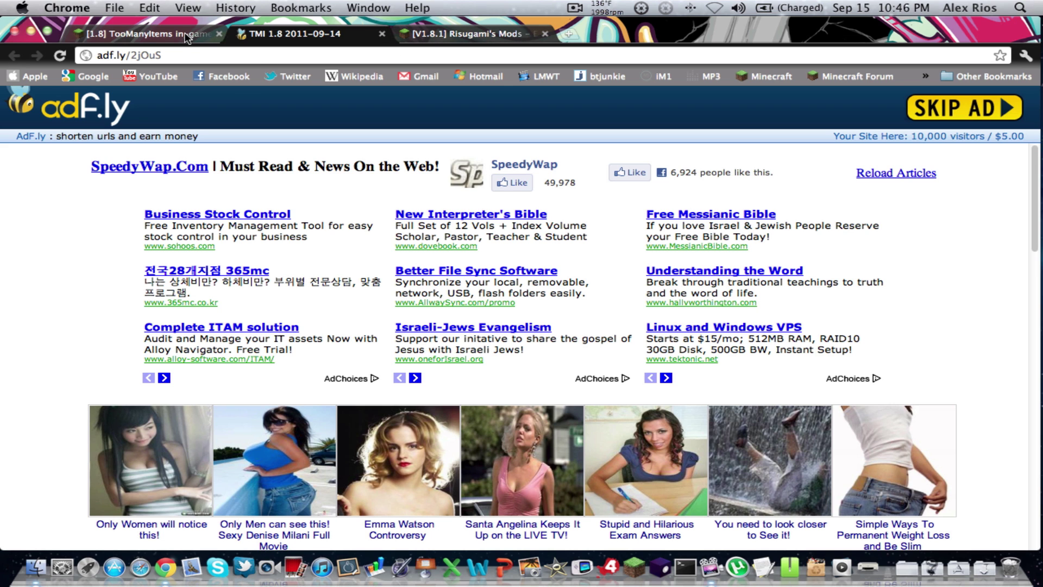
{"action": "left_click", "coordinate": [146, 33]}
{"action": "scroll", "coordinate": [82, 310], "scroll_direction": "down", "scroll_amount": 5}
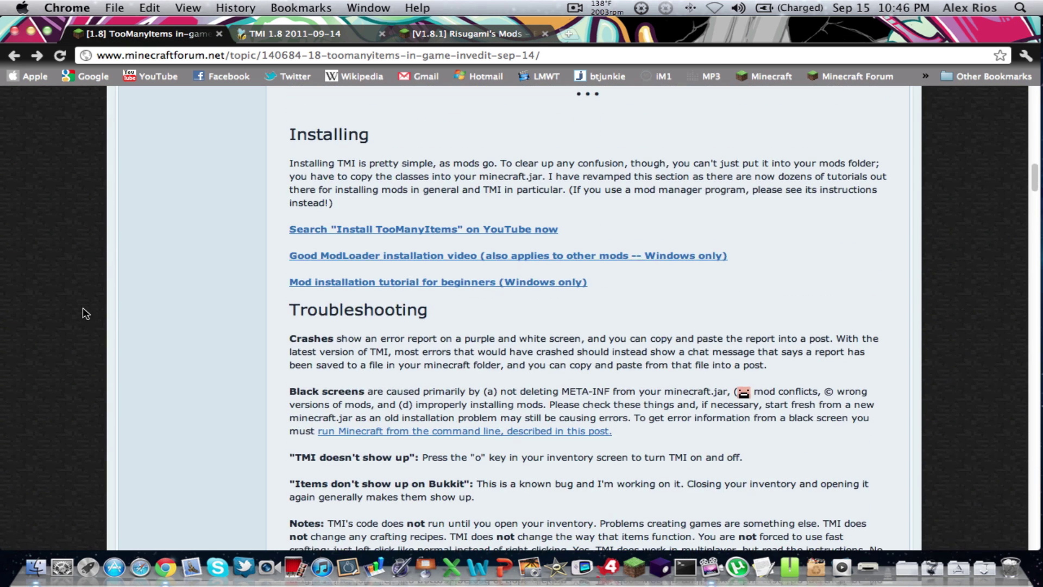
{"action": "scroll", "coordinate": [310, 367], "scroll_direction": "down", "scroll_amount": 7}
{"action": "left_click_drag", "start_coordinate": [277, 135], "coordinate": [113, 189]}
{"action": "left_click", "coordinate": [131, 232]}
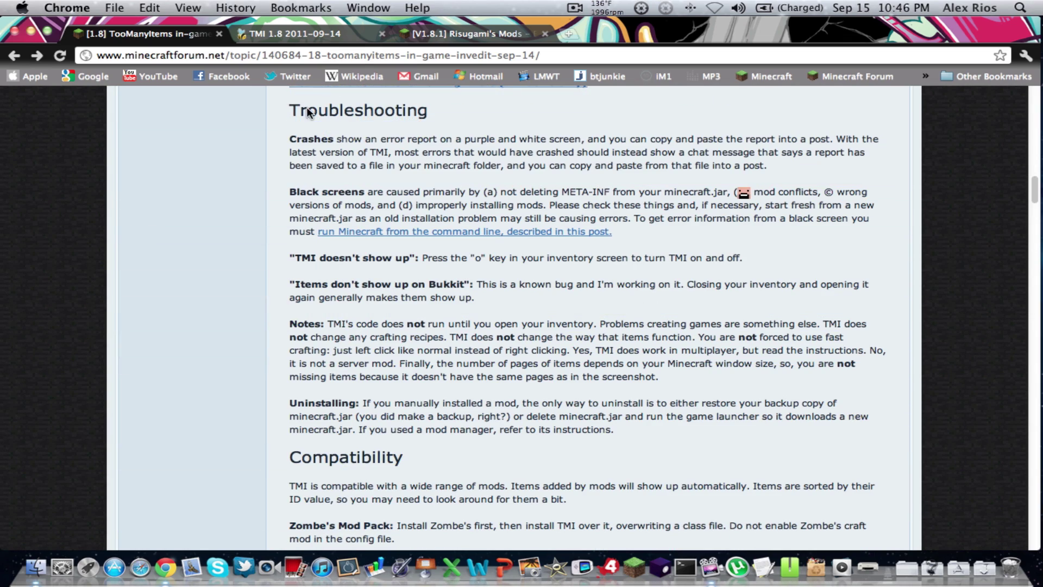
{"action": "scroll", "coordinate": [201, 166], "scroll_direction": "up", "scroll_amount": 20}
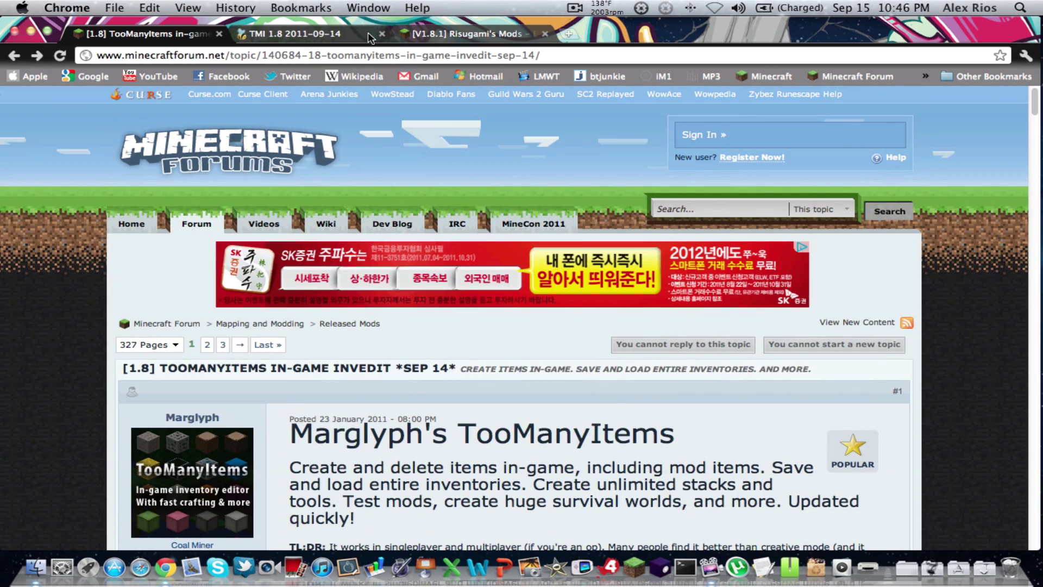
Scroll the Risugami's Mods topic down to the ModLoader Beta 1.8.1 download links
{"action": "left_click", "coordinate": [437, 36]}
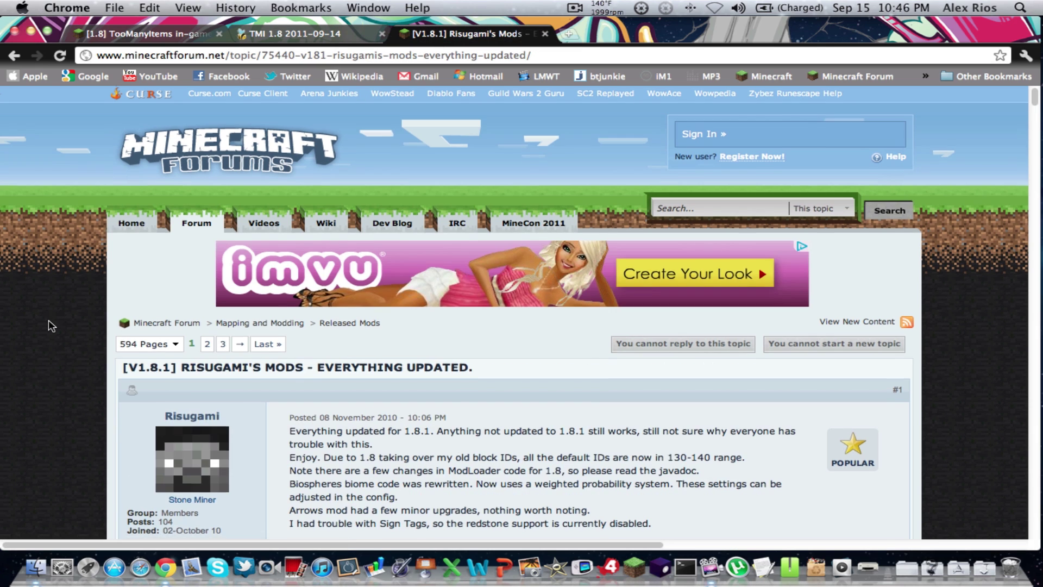
{"action": "scroll", "coordinate": [50, 324], "scroll_direction": "down", "scroll_amount": 5}
{"action": "scroll", "coordinate": [52, 325], "scroll_direction": "down", "scroll_amount": 4}
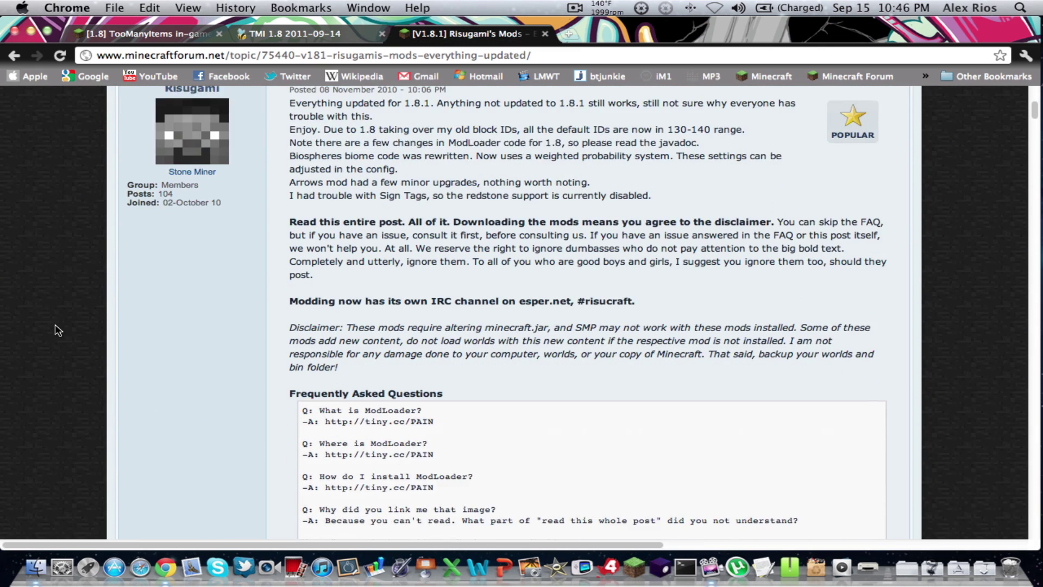
{"action": "scroll", "coordinate": [62, 328], "scroll_direction": "up", "scroll_amount": 4}
{"action": "scroll", "coordinate": [90, 330], "scroll_direction": "down", "scroll_amount": 6}
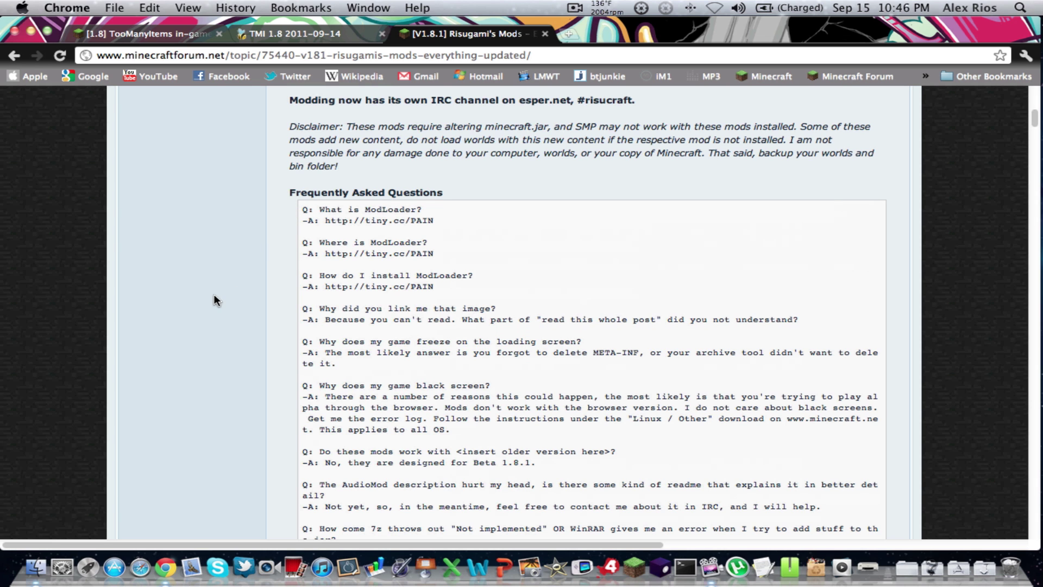
{"action": "scroll", "coordinate": [153, 314], "scroll_direction": "down", "scroll_amount": 6}
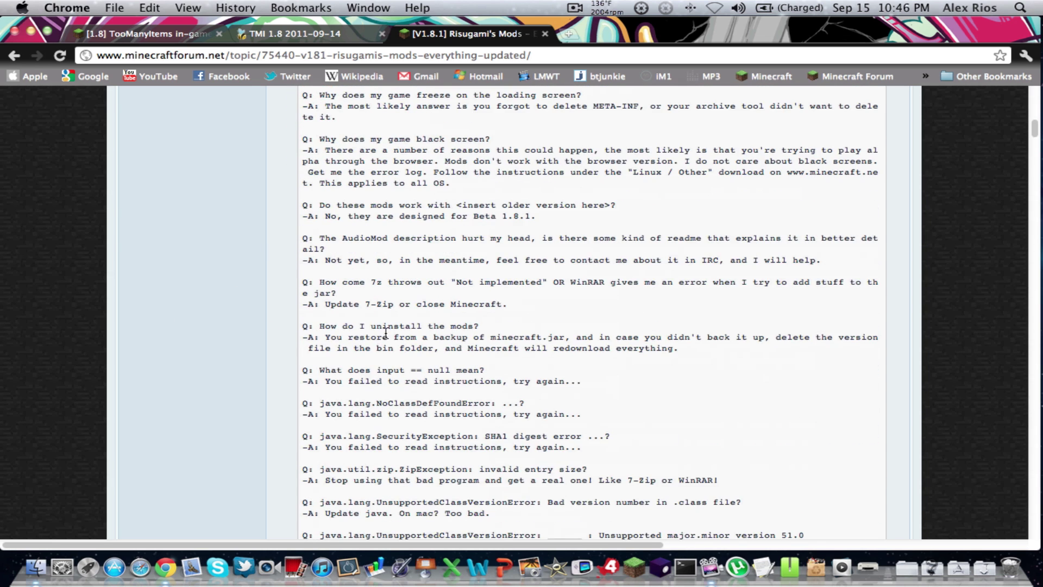
{"action": "scroll", "coordinate": [218, 361], "scroll_direction": "down", "scroll_amount": 15}
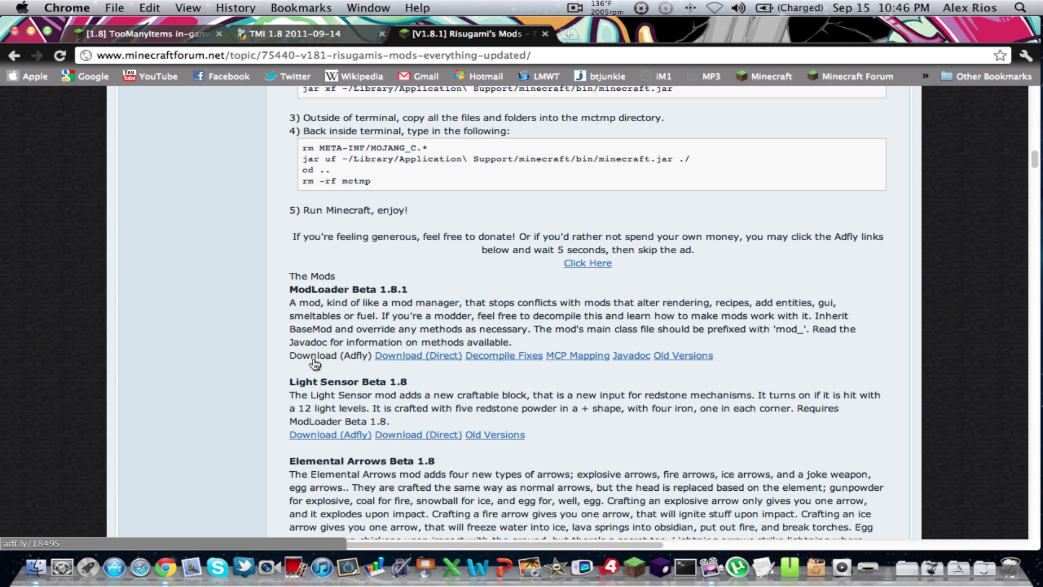
Check the TMI 1.8 download page and TooManyItems topic, ending back on Risugami's Mods
{"action": "left_click", "coordinate": [284, 38]}
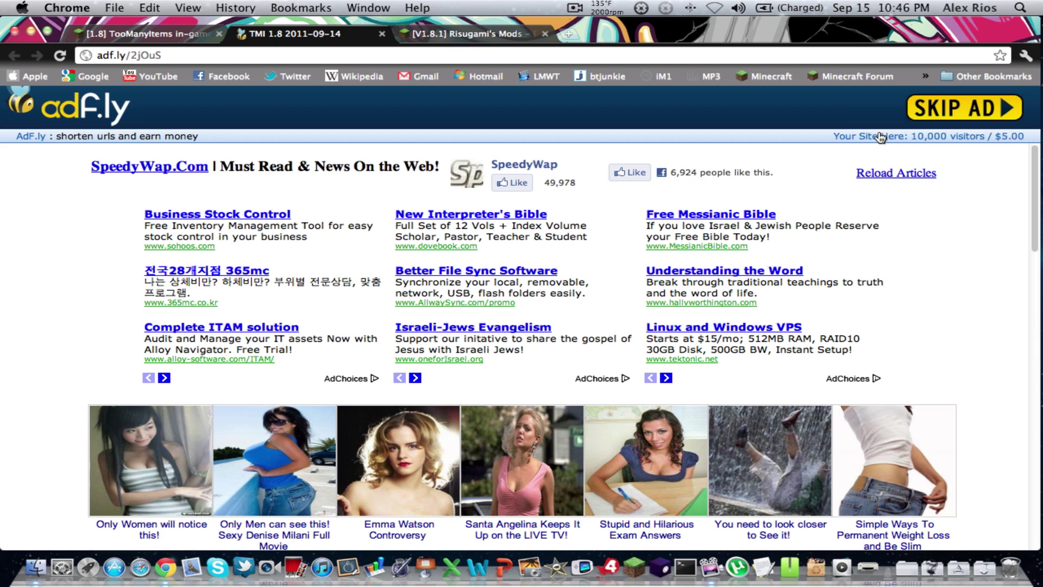
{"action": "left_click", "coordinate": [475, 35]}
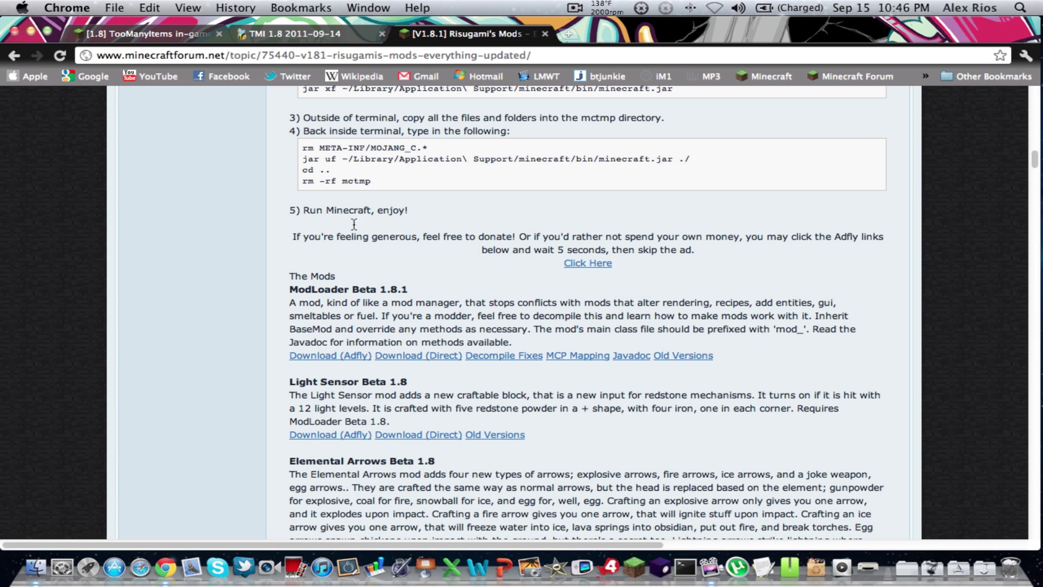
{"action": "left_click", "coordinate": [109, 35]}
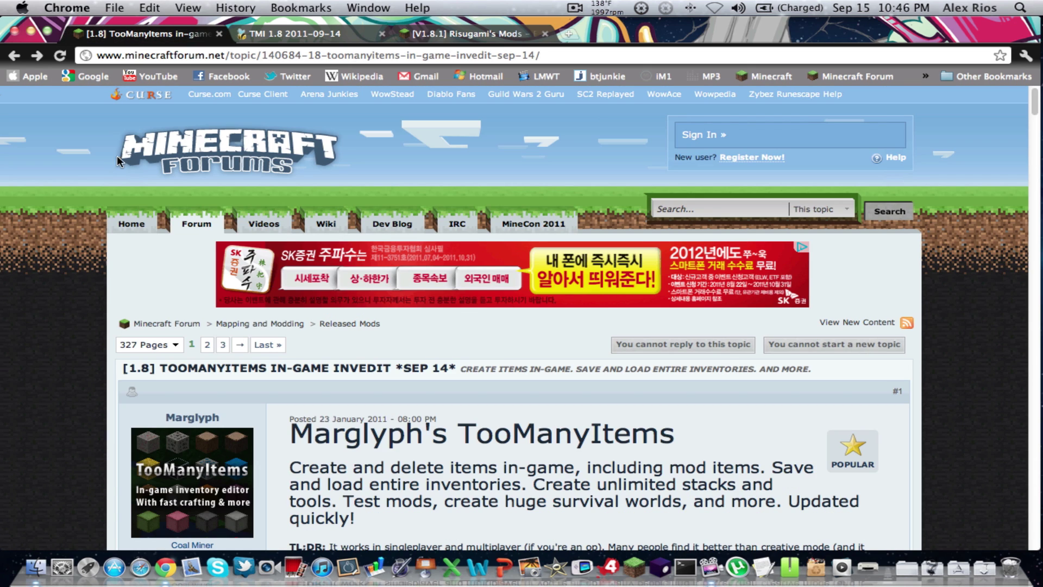
{"action": "scroll", "coordinate": [100, 272], "scroll_direction": "down", "scroll_amount": 5}
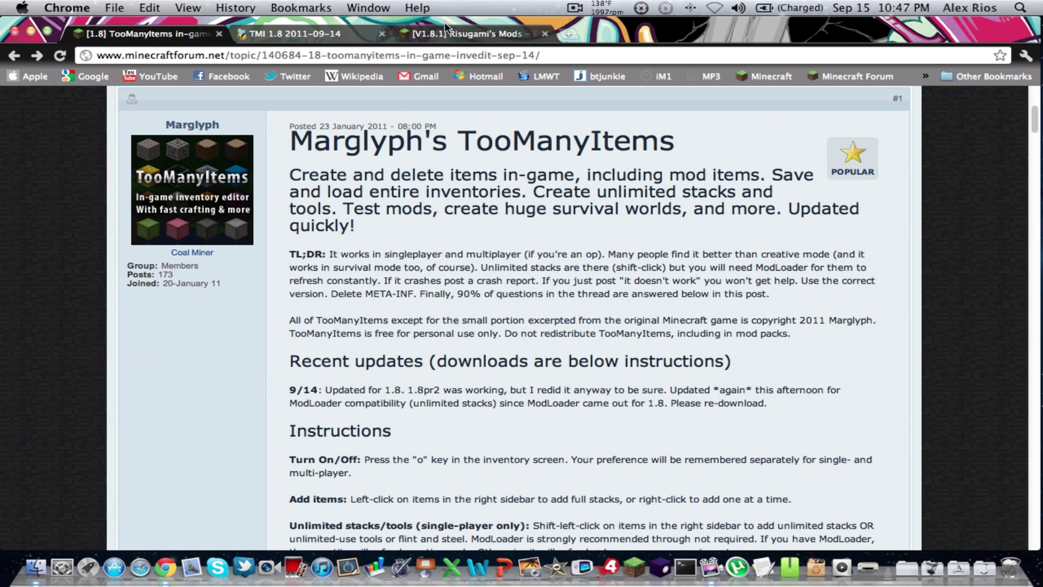
{"action": "left_click", "coordinate": [447, 34]}
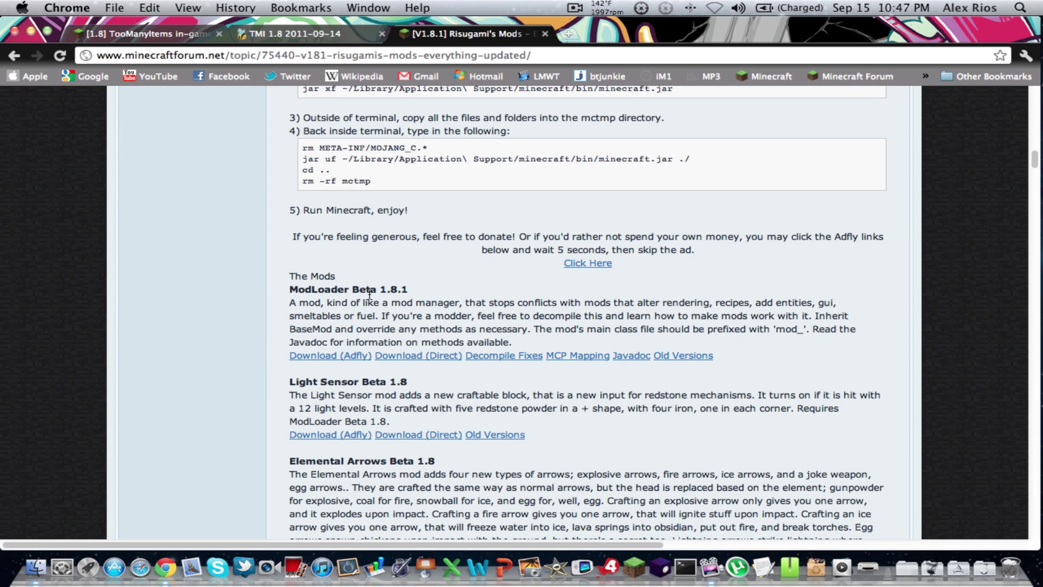
Minimize Chrome and extract ModLoader.zip and the TooManyItems zip in Finder's Downloads folder
{"action": "left_click", "coordinate": [33, 32]}
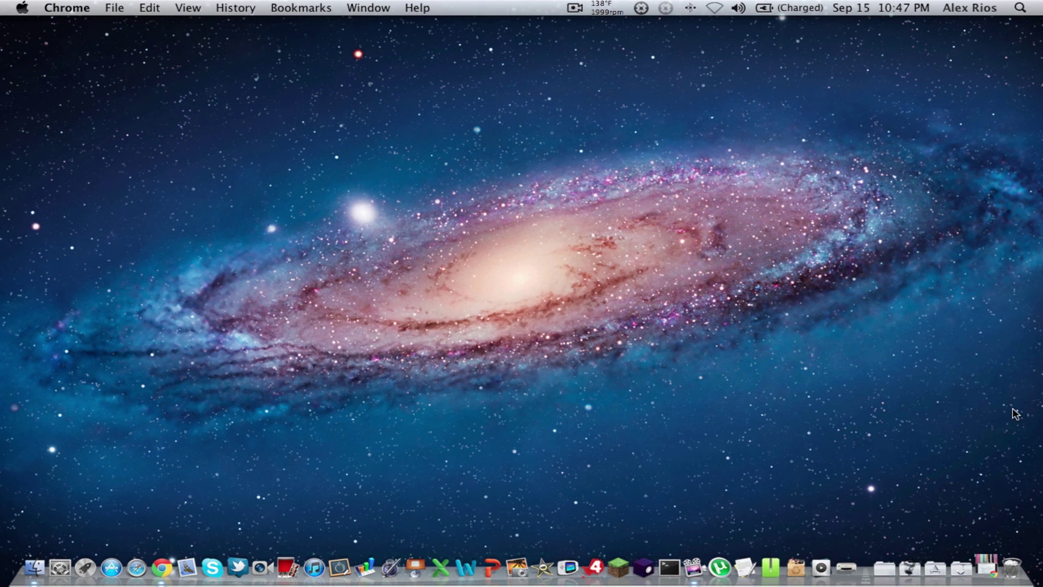
{"action": "left_click", "coordinate": [29, 553]}
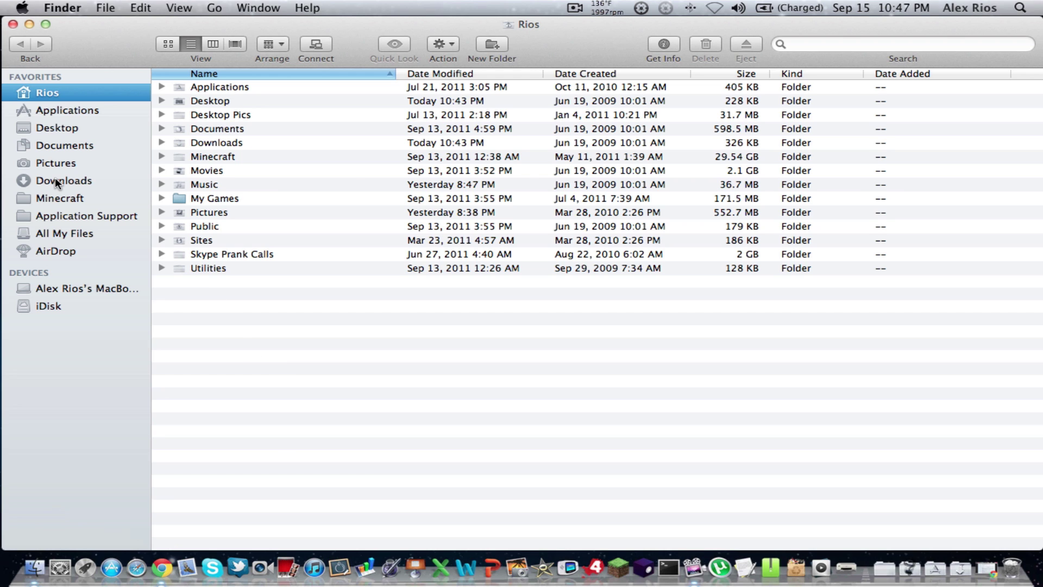
{"action": "left_click", "coordinate": [55, 179]}
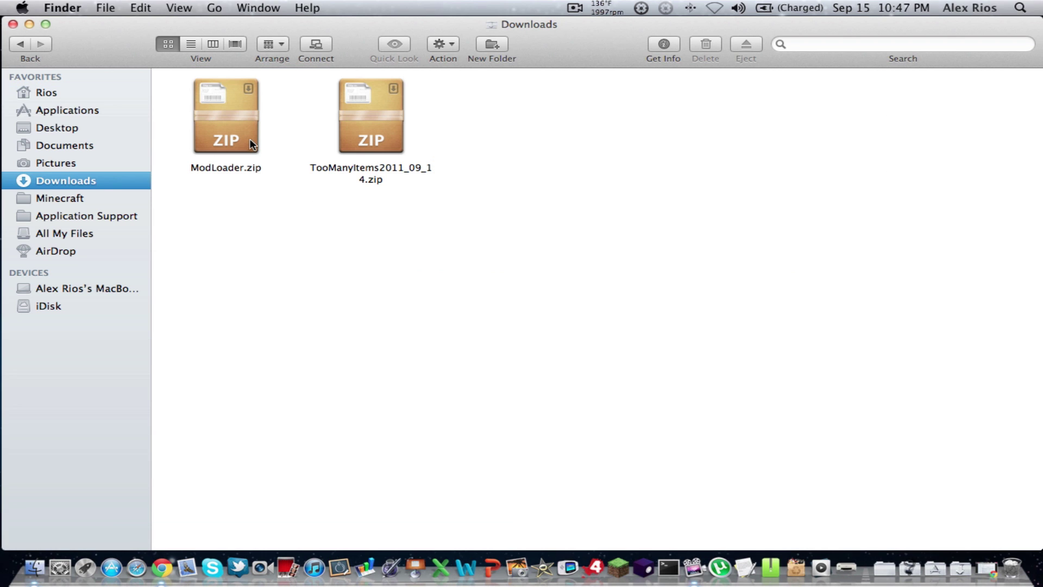
{"action": "double_click", "coordinate": [239, 127]}
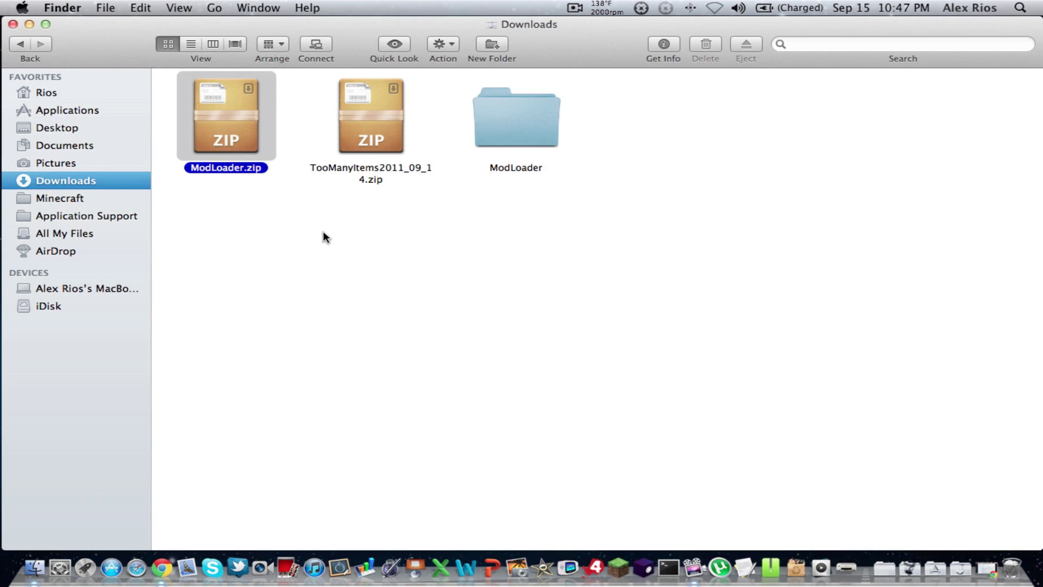
{"action": "double_click", "coordinate": [345, 132]}
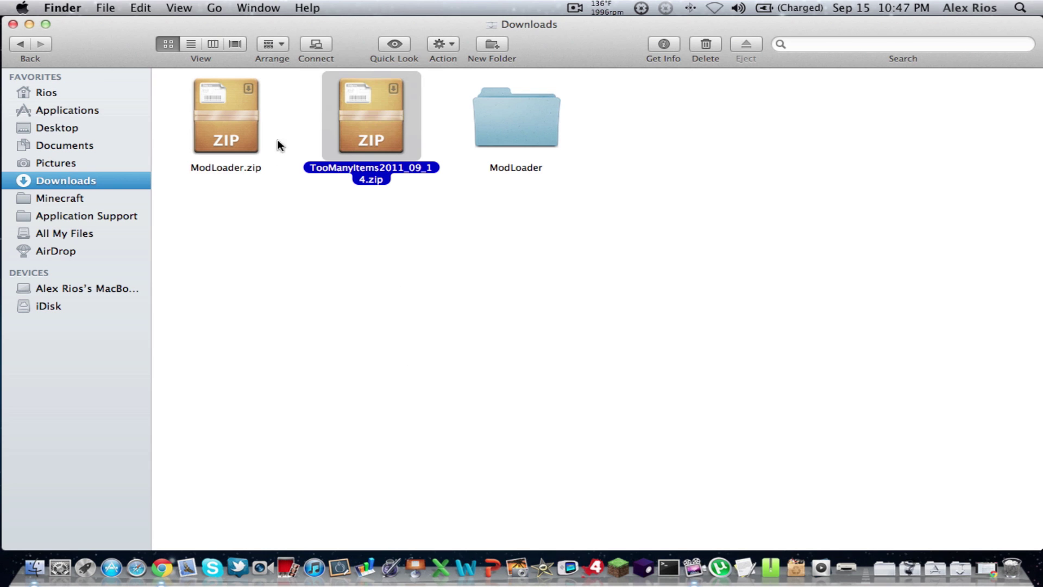
Select both zip archives, then move to the empty lion desktop space
{"action": "left_click", "coordinate": [530, 231]}
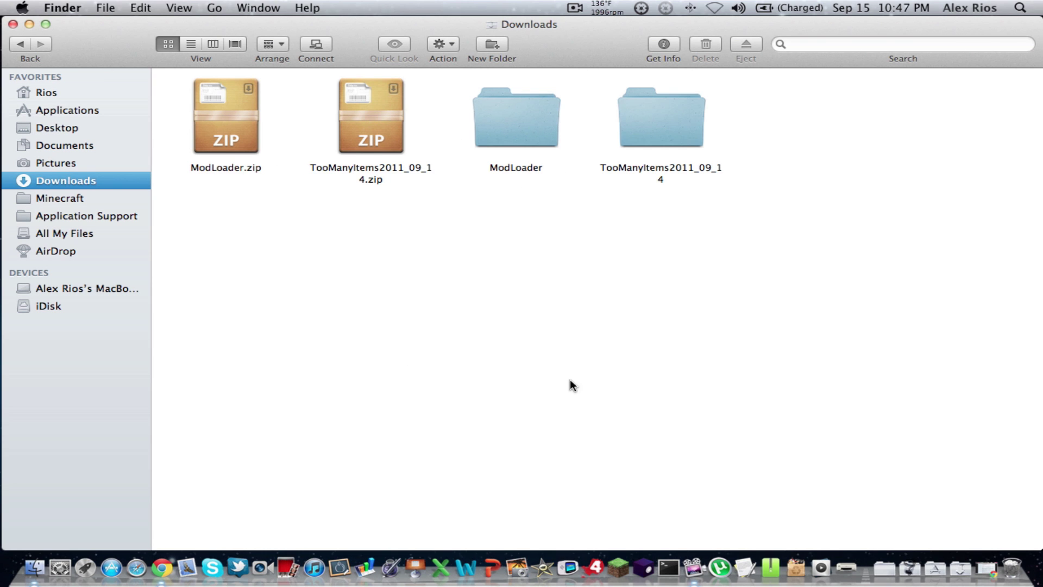
{"action": "left_click_drag", "start_coordinate": [440, 238], "coordinate": [1009, 566]}
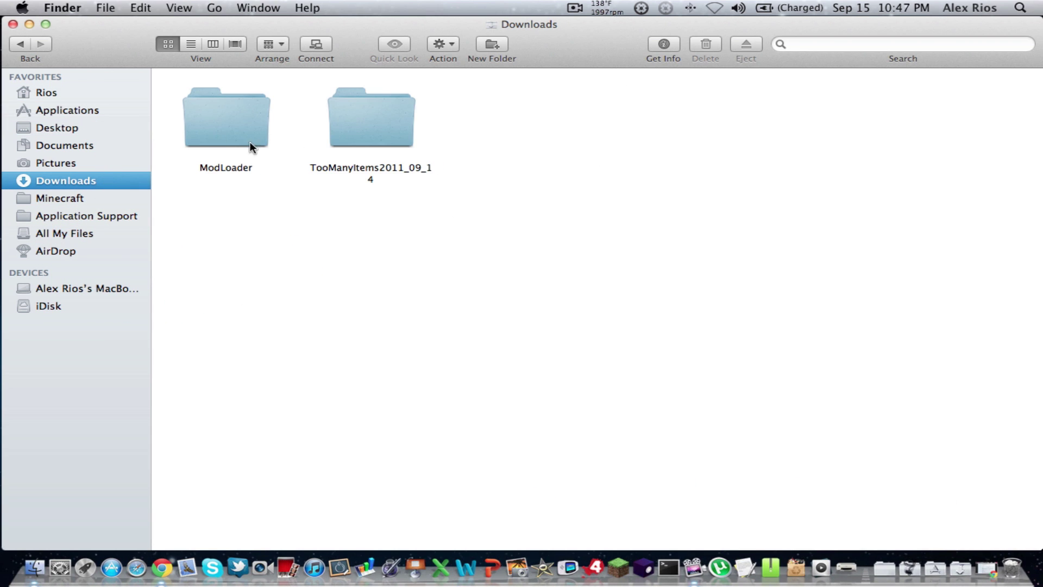
{"action": "key", "text": "ctrl+Right"}
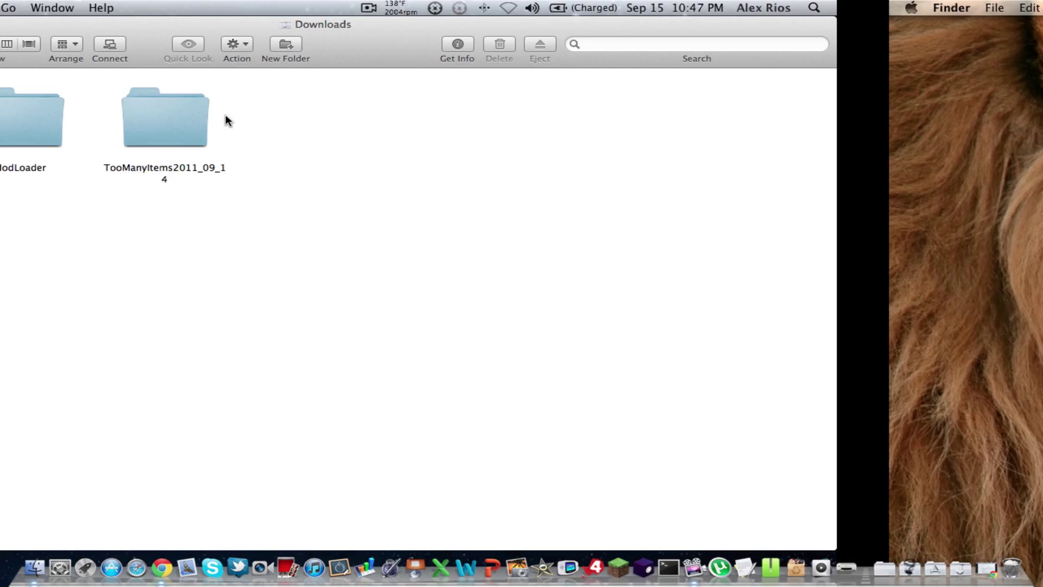
{"action": "key", "text": "ctrl+Left"}
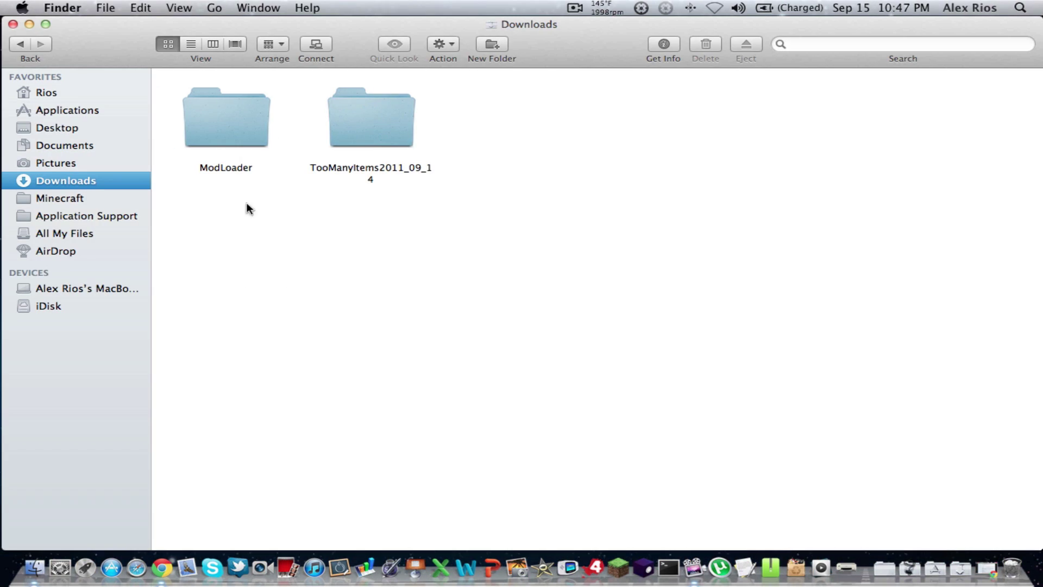
{"action": "key", "text": "ctrl+Right"}
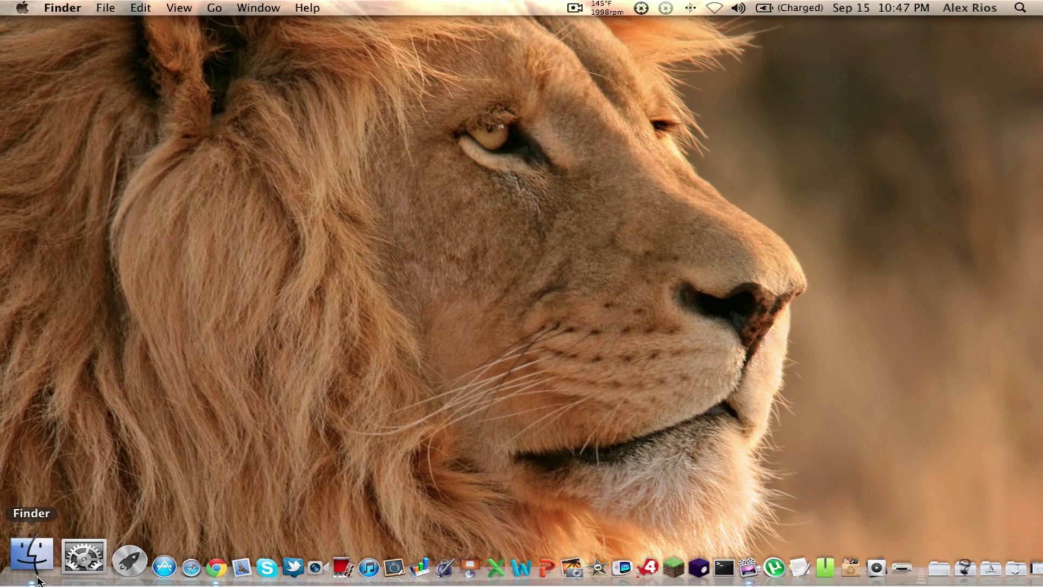
Open a new Finder window on the home folder from the Finder Dock icon's menu
{"action": "right_click", "coordinate": [33, 559]}
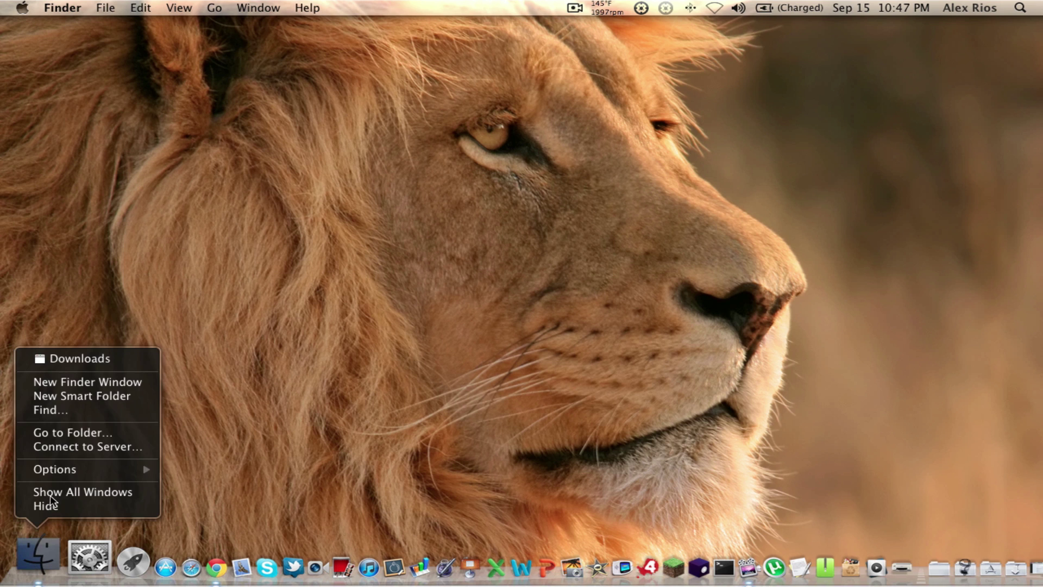
{"action": "left_click", "coordinate": [56, 384]}
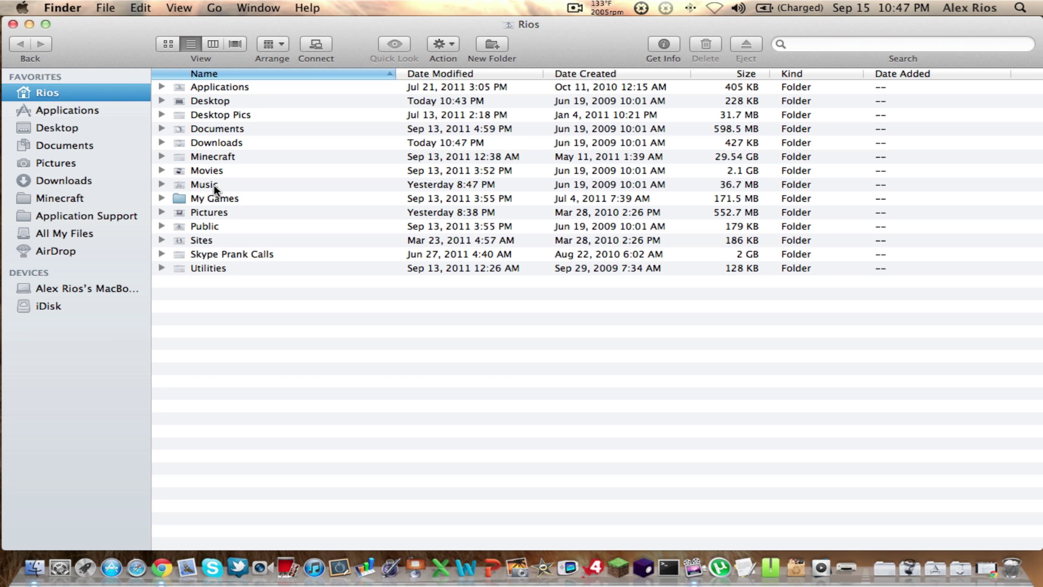
Go to the hidden user Library folder via the Go menu with Option held
{"action": "scroll", "coordinate": [206, 138], "scroll_direction": "down", "scroll_amount": 1}
{"action": "scroll", "coordinate": [324, 270], "scroll_direction": "down", "scroll_amount": 3}
{"action": "left_click", "coordinate": [214, 8]}
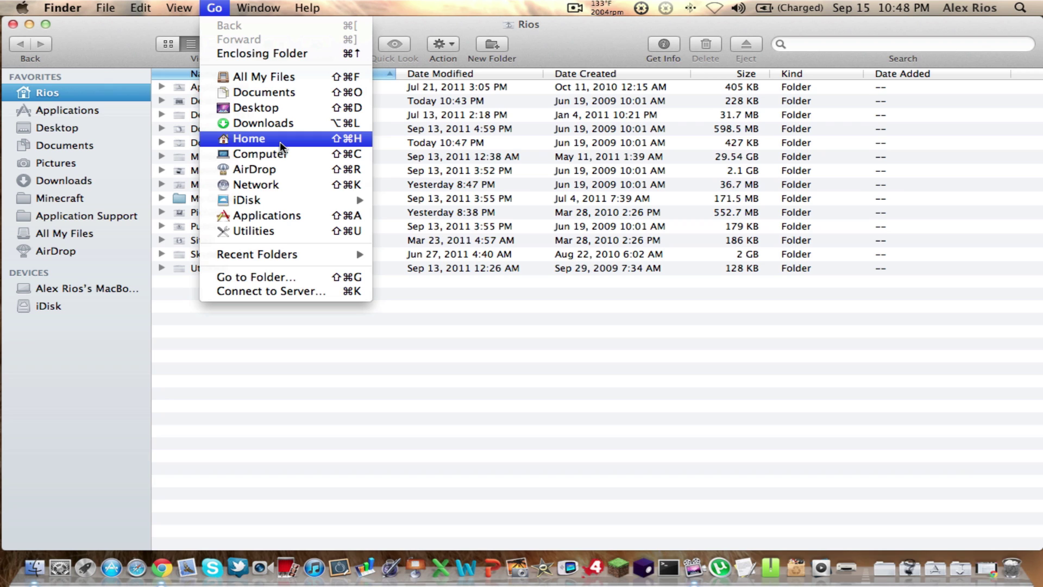
{"action": "key", "text": "alt"}
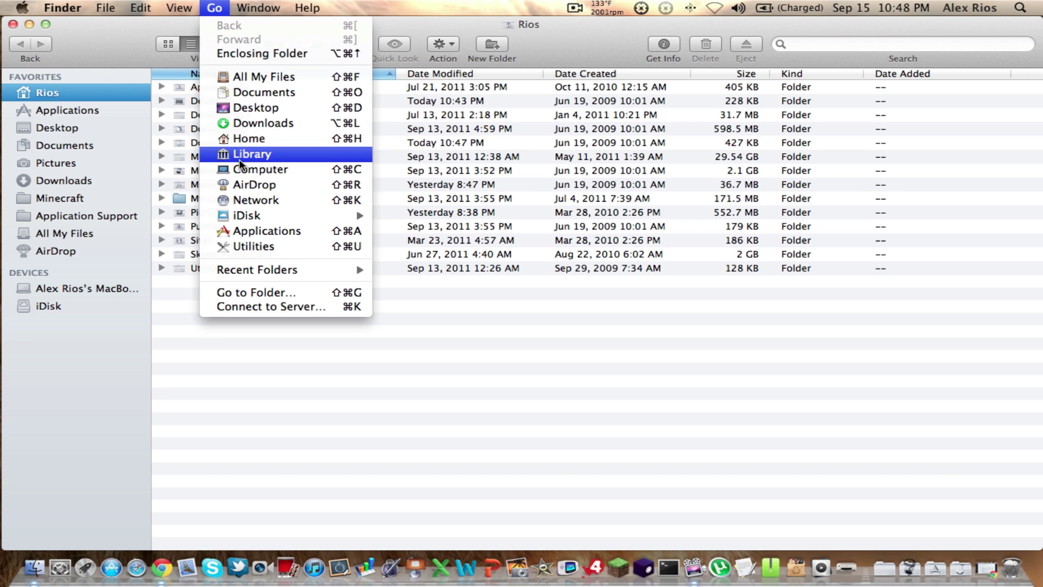
{"action": "key", "text": "alt"}
{"action": "key", "text": "alt"}
{"action": "key", "text": "alt"}
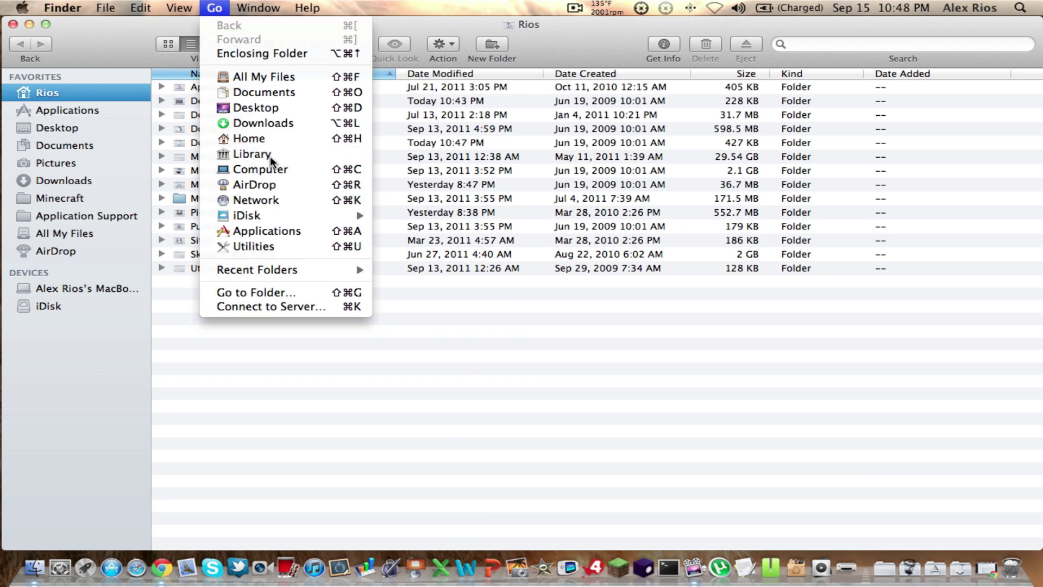
{"action": "left_click", "coordinate": [270, 157]}
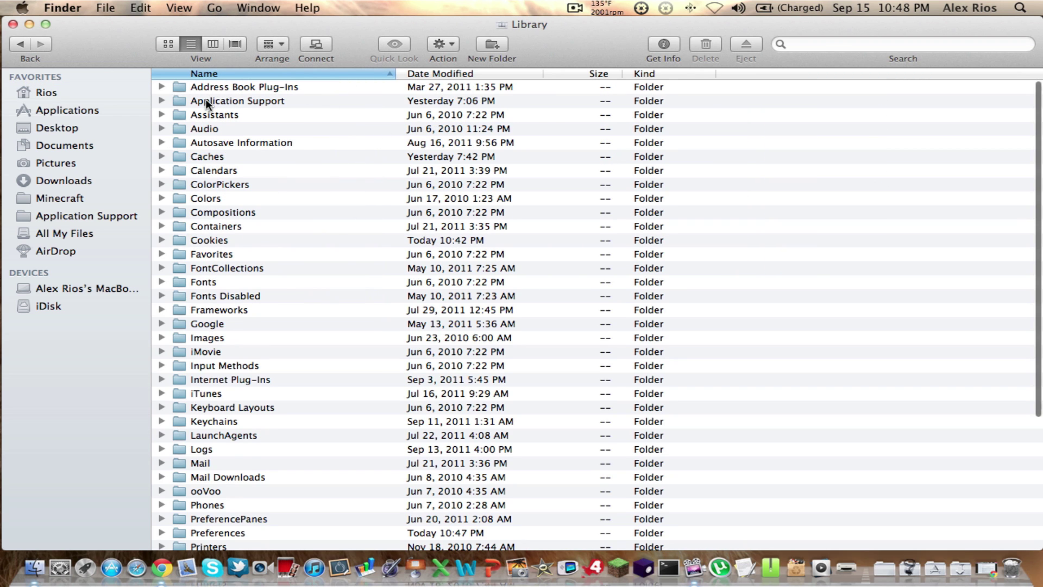
Open Application Support, then the minecraft folder, and select its bin folder
{"action": "double_click", "coordinate": [220, 102]}
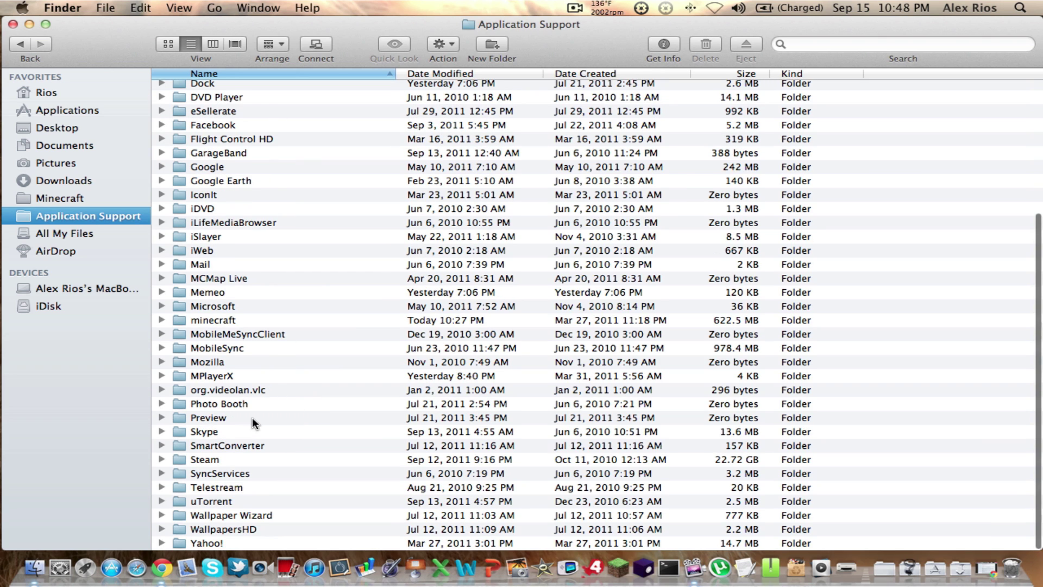
{"action": "scroll", "coordinate": [263, 268], "scroll_direction": "up", "scroll_amount": 5}
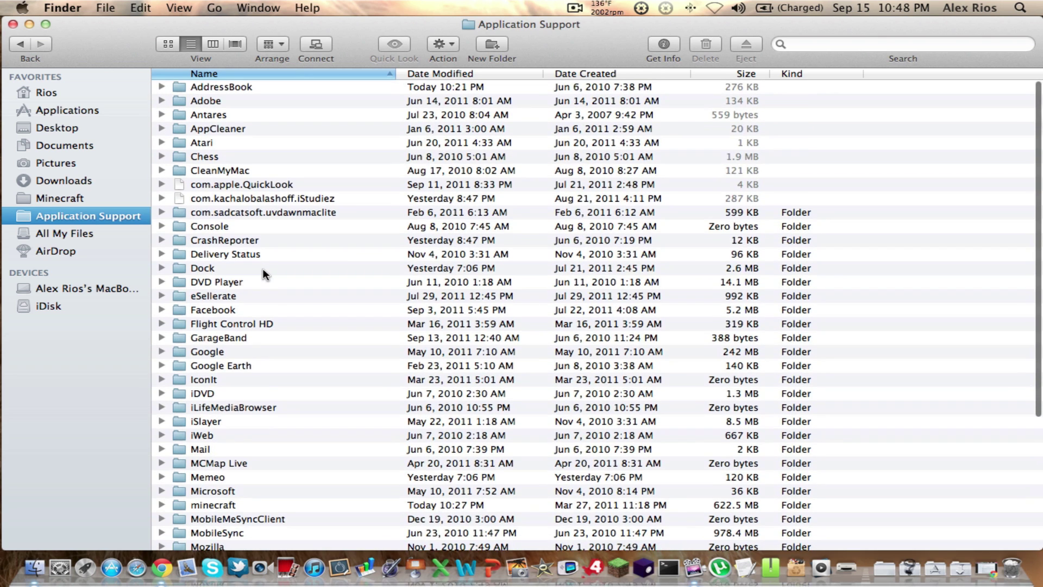
{"action": "scroll", "coordinate": [263, 268], "scroll_direction": "down", "scroll_amount": 5}
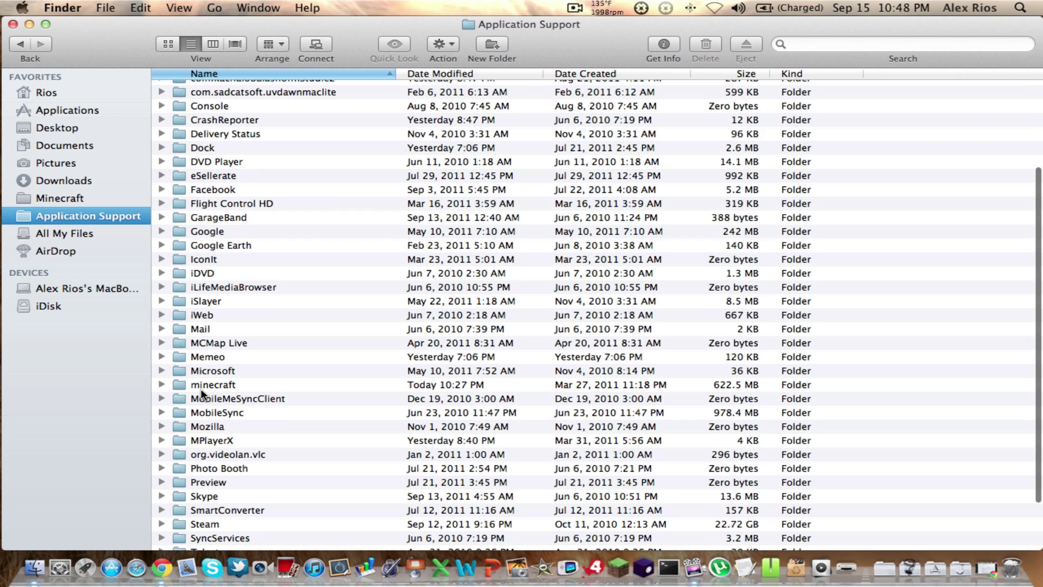
{"action": "double_click", "coordinate": [264, 383]}
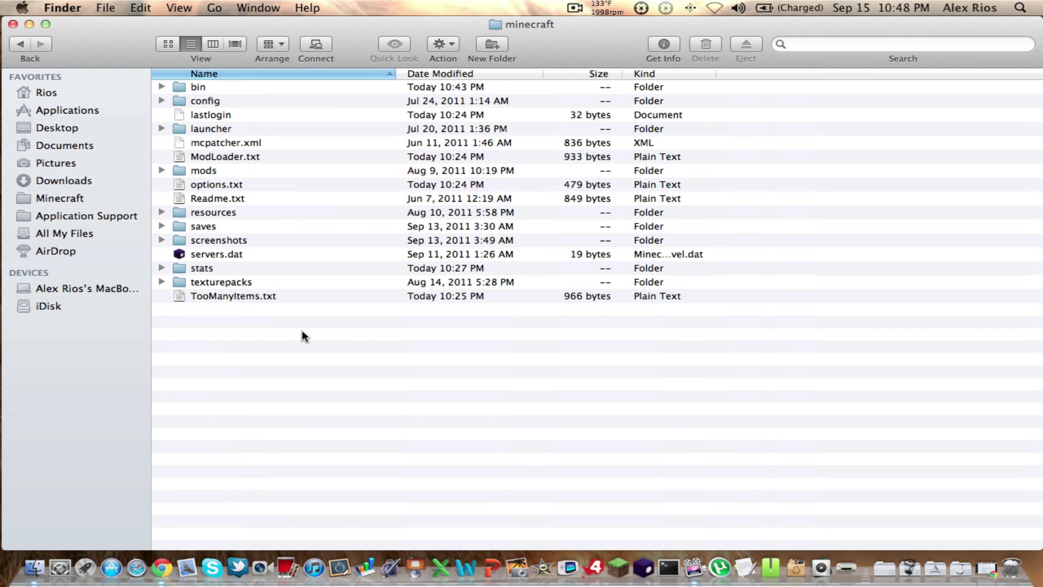
{"action": "left_click", "coordinate": [216, 88]}
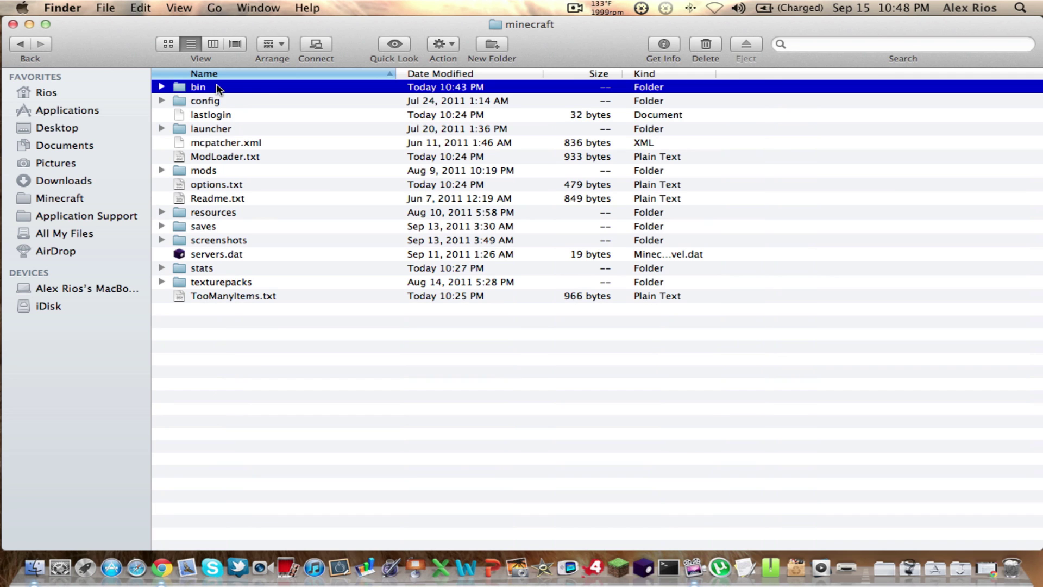
Inside bin, rename minecraft.jar to minecraft.jar.zip, confirming the .zip extension
{"action": "double_click", "coordinate": [266, 88]}
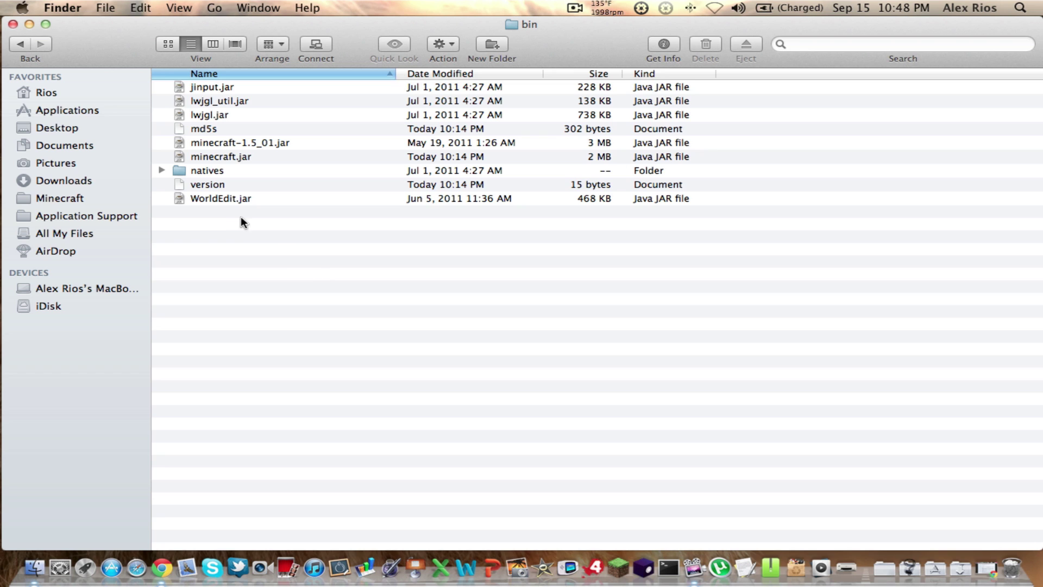
{"action": "scroll", "coordinate": [248, 225], "scroll_direction": "up", "scroll_amount": 2}
{"action": "left_click", "coordinate": [236, 156]}
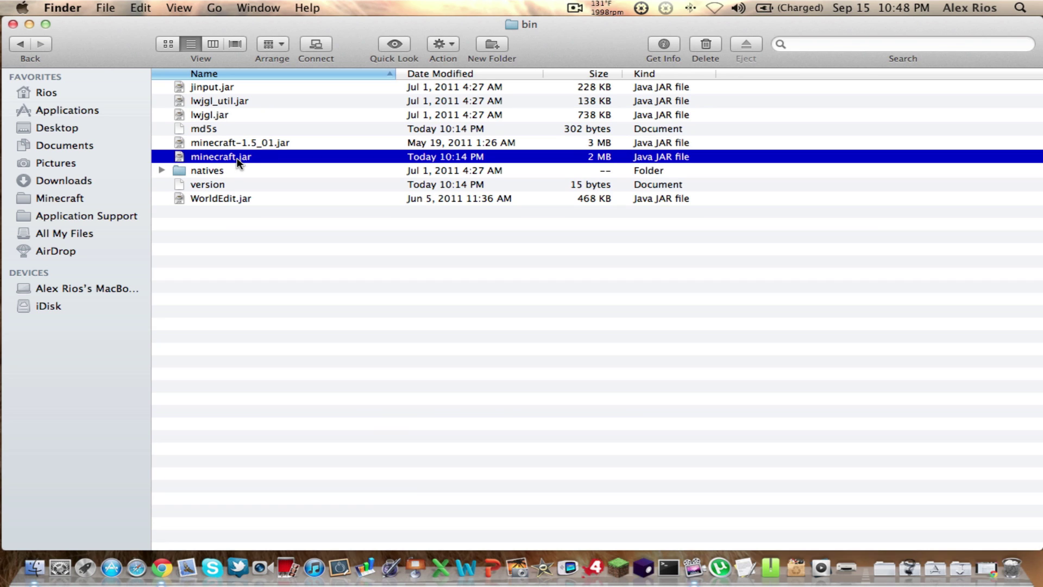
{"action": "left_click", "coordinate": [237, 158]}
{"action": "key", "text": "Right"}
{"action": "key", "text": "Right"}
{"action": "key", "text": "Right"}
{"action": "key", "text": "Right"}
{"action": "key", "text": "Right"}
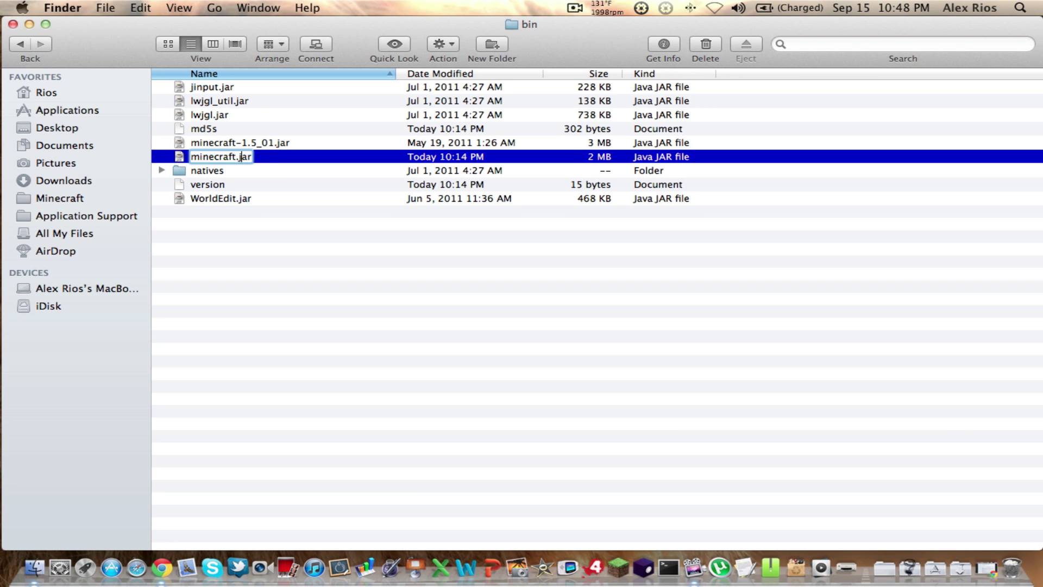
{"action": "type", "text": ".zip"}
{"action": "key", "text": "Return"}
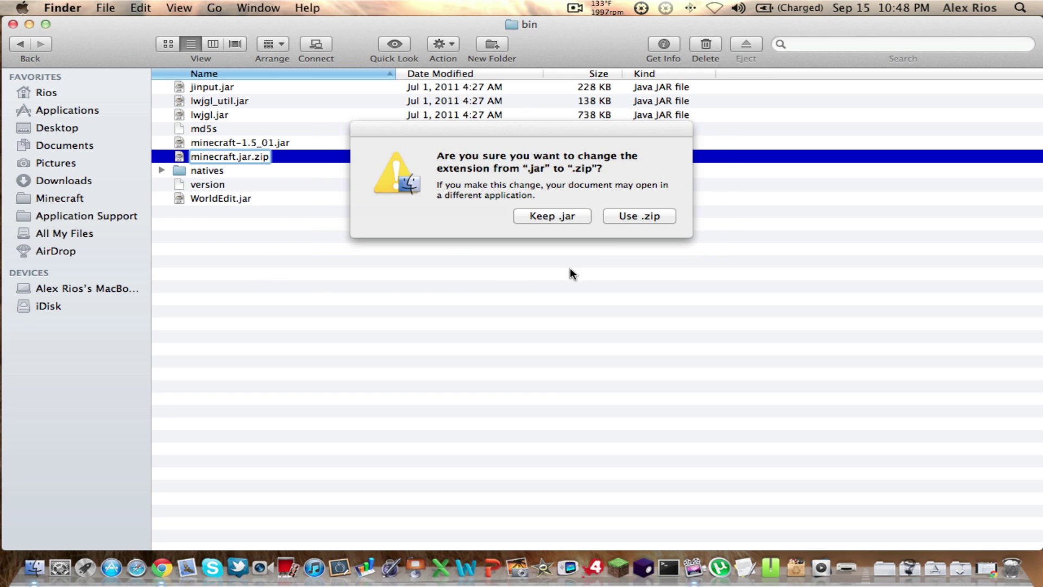
{"action": "left_click", "coordinate": [620, 215]}
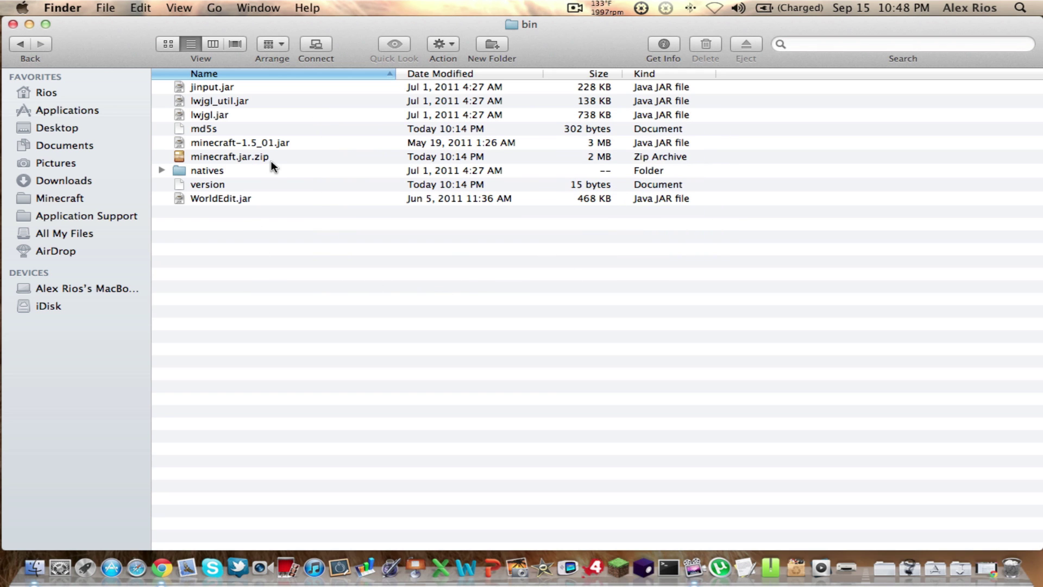
Unarchive minecraft.jar.zip into a minecraft.jar folder, then rename the archive minecraftbackup.jar
{"action": "double_click", "coordinate": [222, 157]}
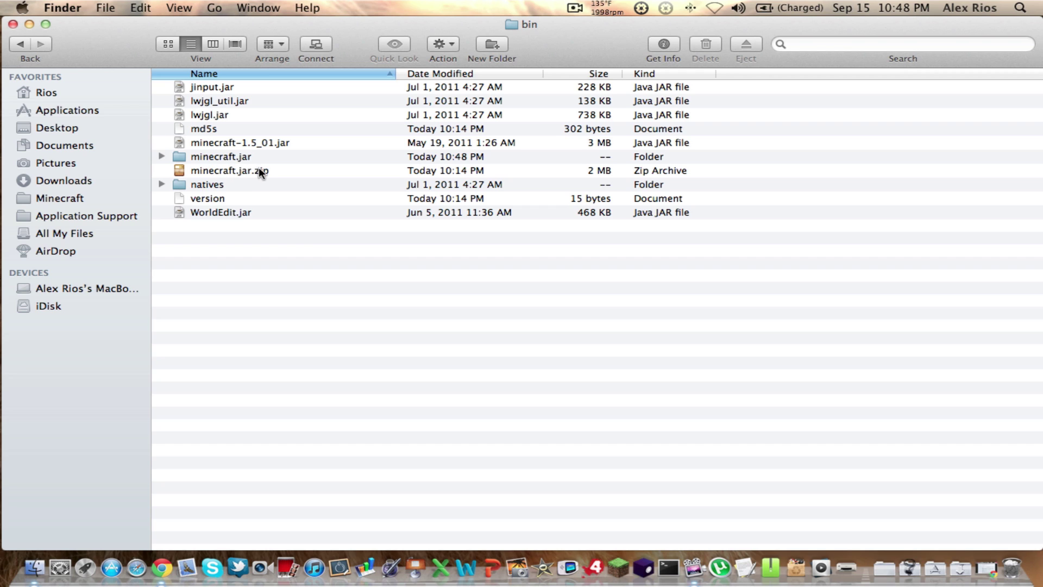
{"action": "left_click", "coordinate": [253, 168]}
{"action": "left_click", "coordinate": [235, 169]}
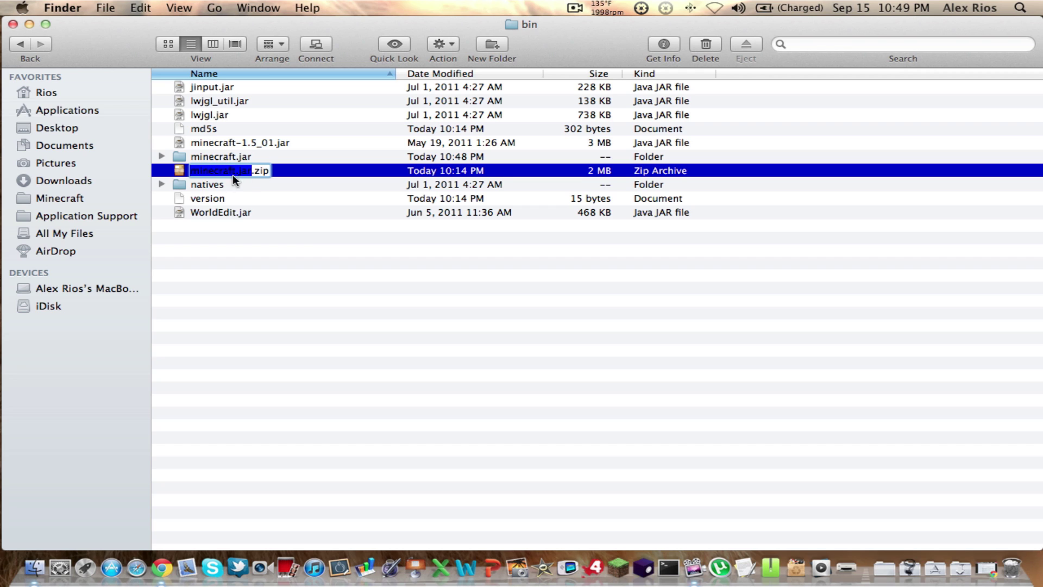
{"action": "left_click", "coordinate": [235, 171]}
{"action": "type", "text": "backup"}
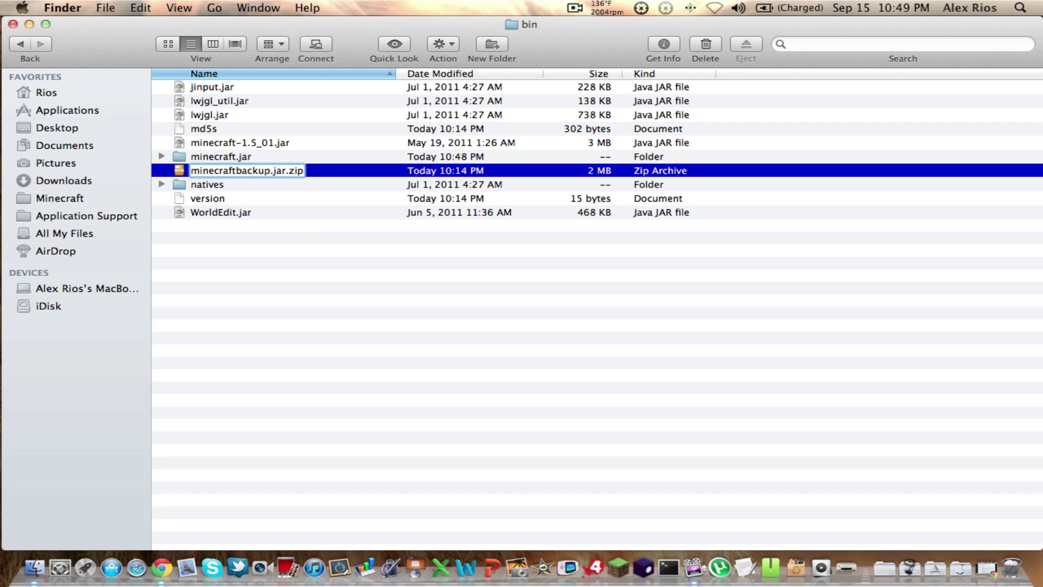
{"action": "key", "text": "BackSpace"}
{"action": "key", "text": "BackSpace"}
{"action": "key", "text": "BackSpace"}
{"action": "key", "text": "BackSpace"}
{"action": "key", "text": "Return"}
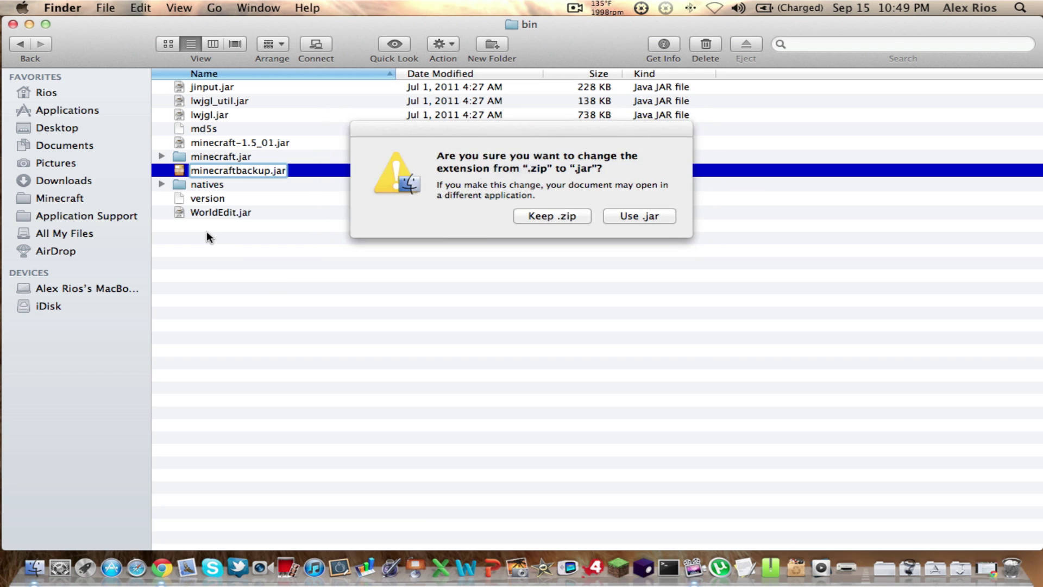
{"action": "left_click", "coordinate": [619, 219]}
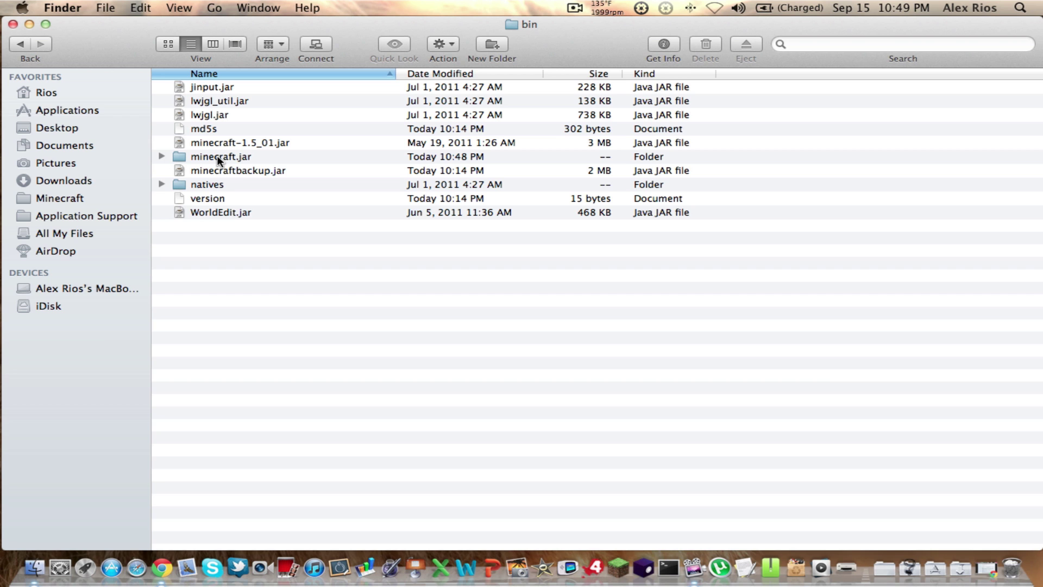
Open the extracted minecraft.jar folder and jump to the entries starting with M
{"action": "left_click", "coordinate": [217, 155]}
{"action": "key", "text": "Return"}
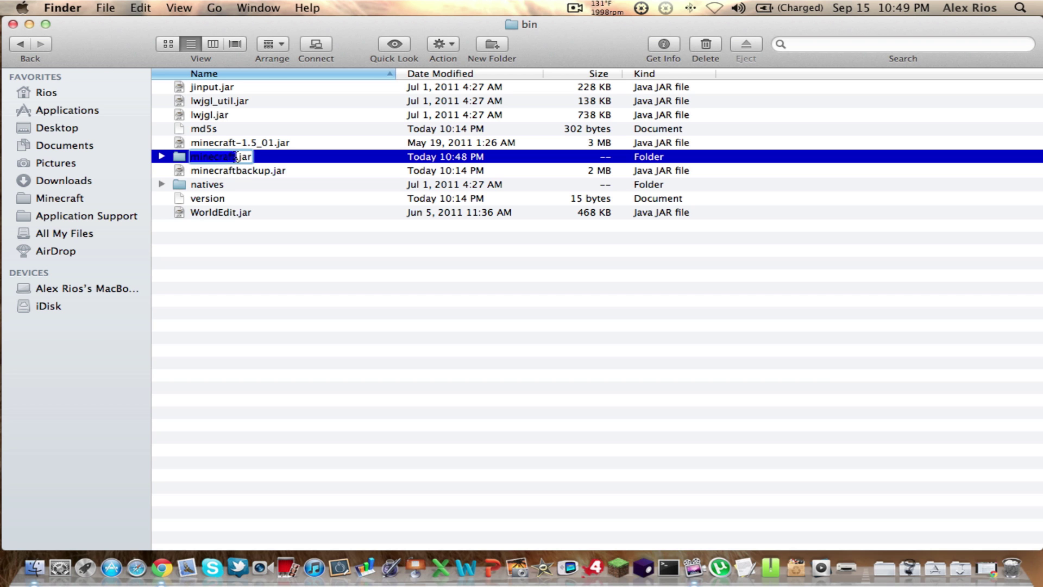
{"action": "double_click", "coordinate": [263, 158]}
{"action": "scroll", "coordinate": [398, 166], "scroll_direction": "down", "scroll_amount": 10}
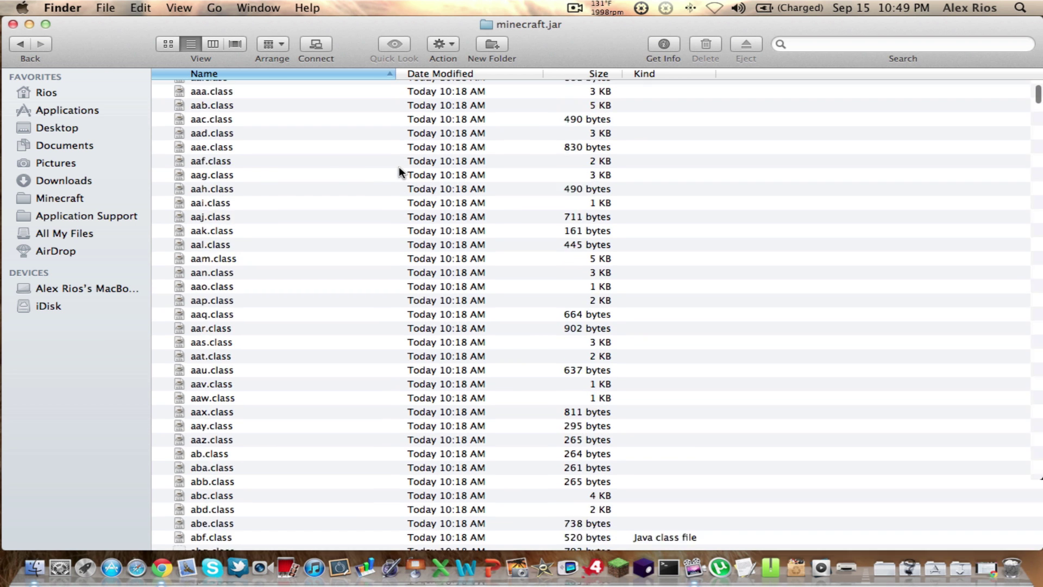
{"action": "scroll", "coordinate": [399, 171], "scroll_direction": "up", "scroll_amount": 8}
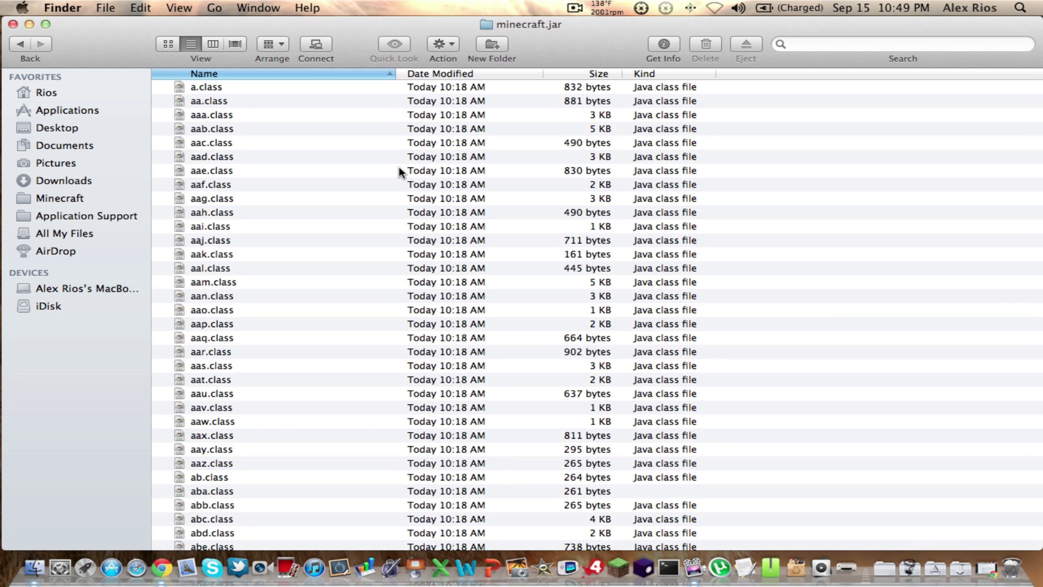
{"action": "key", "text": "m"}
{"action": "scroll", "coordinate": [410, 340], "scroll_direction": "down", "scroll_amount": 8}
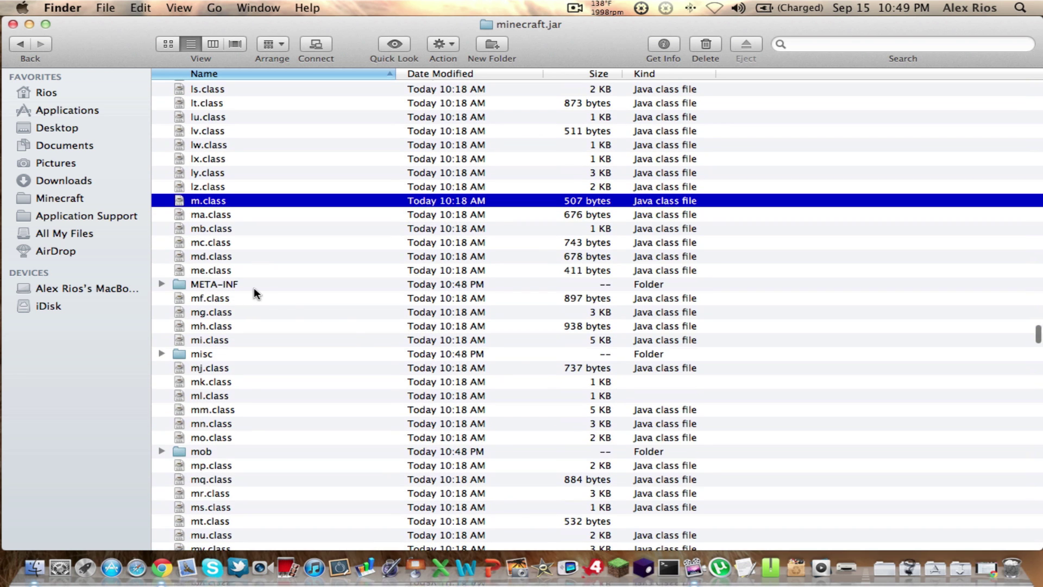
Delete all three signature files from META-INF and go back to minecraft.jar's contents
{"action": "double_click", "coordinate": [256, 284]}
{"action": "key", "text": "super+a"}
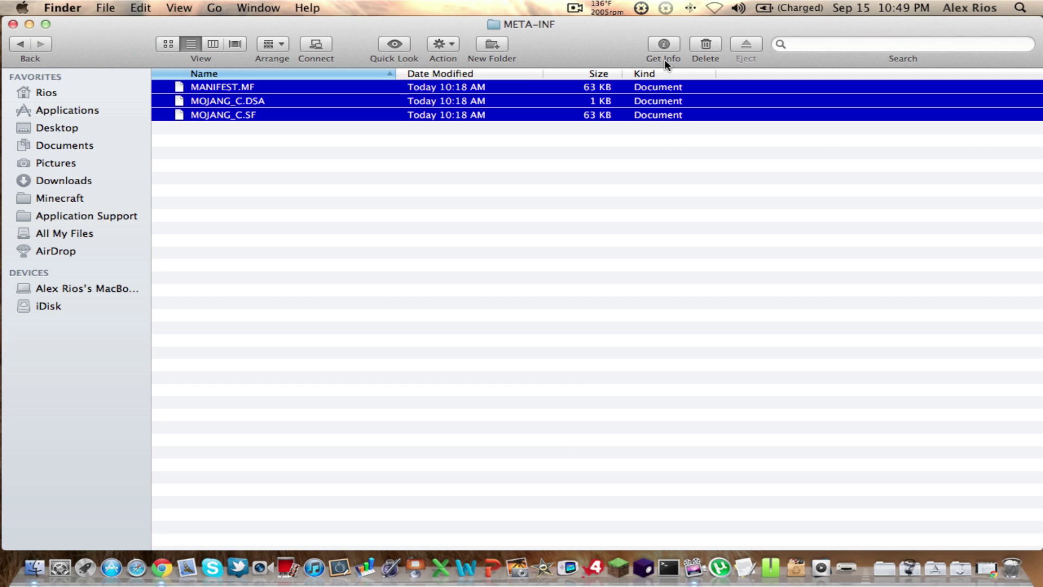
{"action": "left_click", "coordinate": [697, 44]}
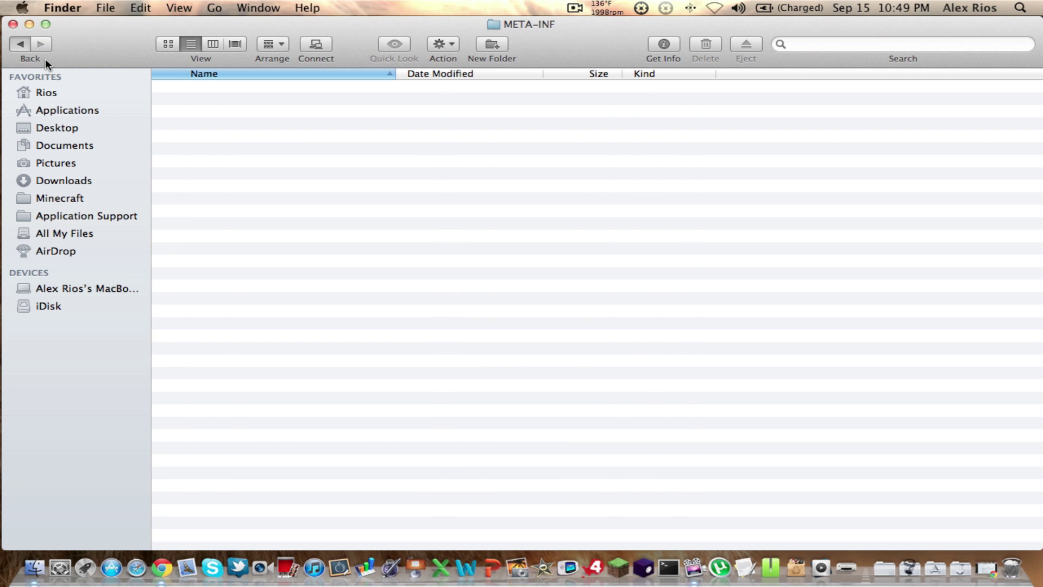
{"action": "left_click", "coordinate": [28, 43]}
{"action": "scroll", "coordinate": [328, 259], "scroll_direction": "up", "scroll_amount": 20}
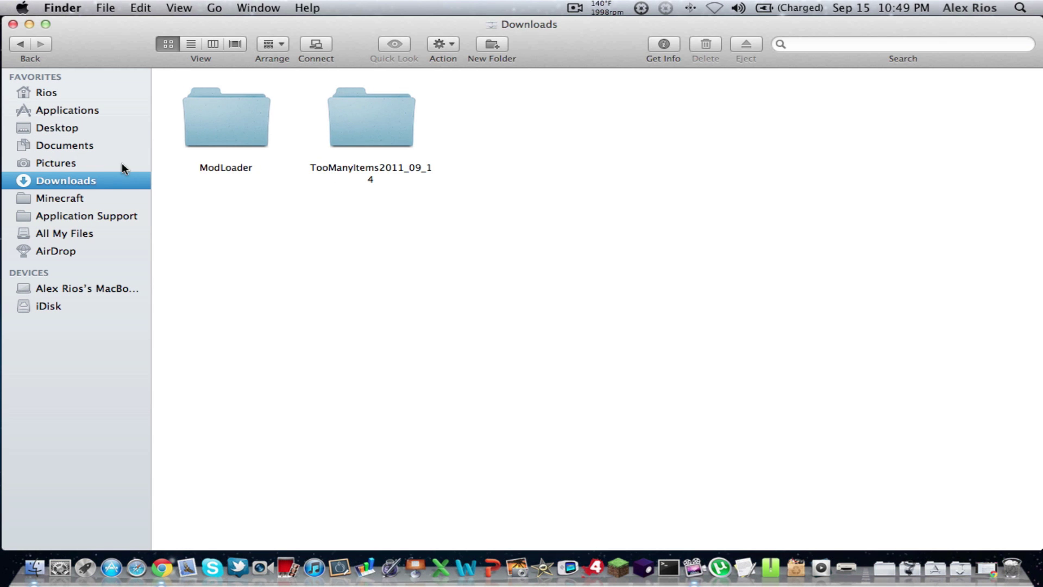
Copy all 15 class files from the ModLoader folder
{"action": "double_click", "coordinate": [225, 121]}
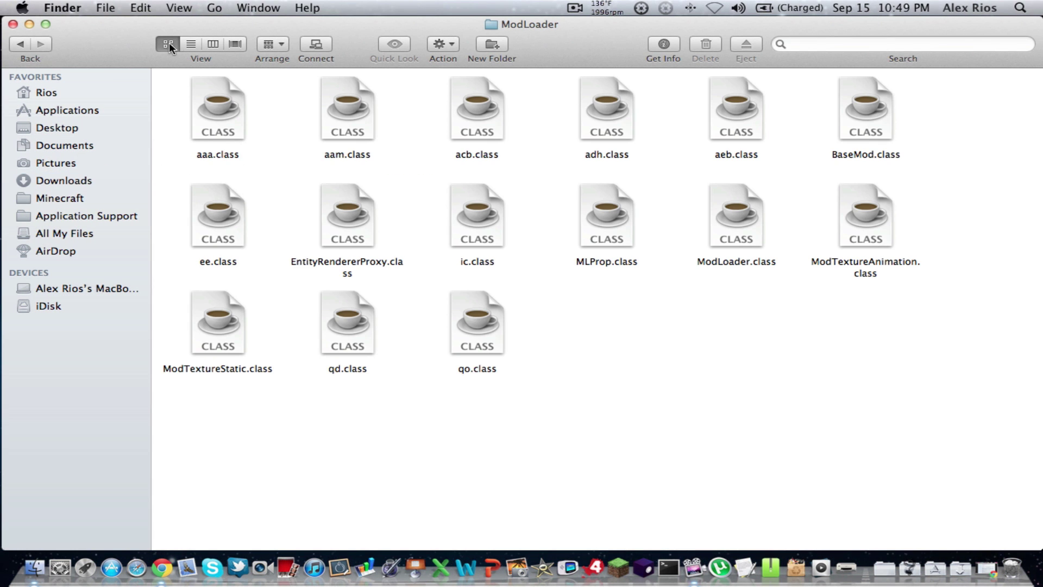
{"action": "left_click", "coordinate": [191, 49]}
{"action": "key", "text": "super+a"}
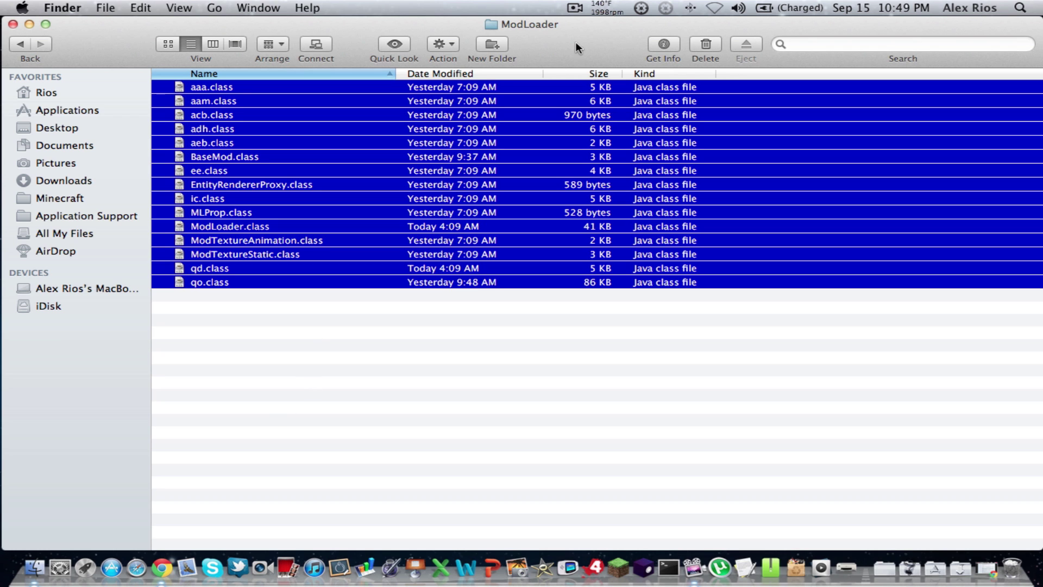
{"action": "left_click", "coordinate": [451, 44]}
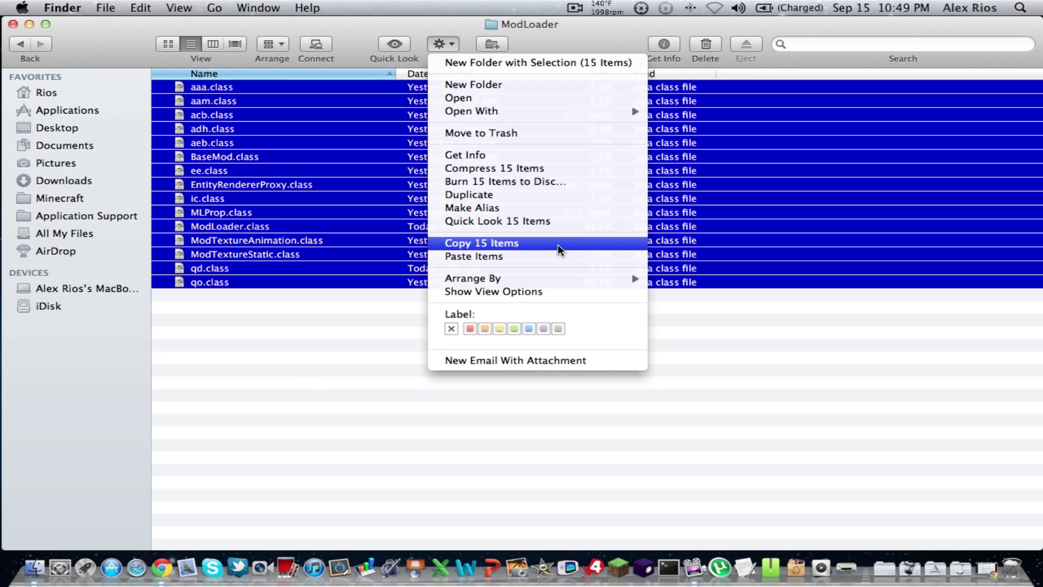
{"action": "left_click", "coordinate": [558, 243]}
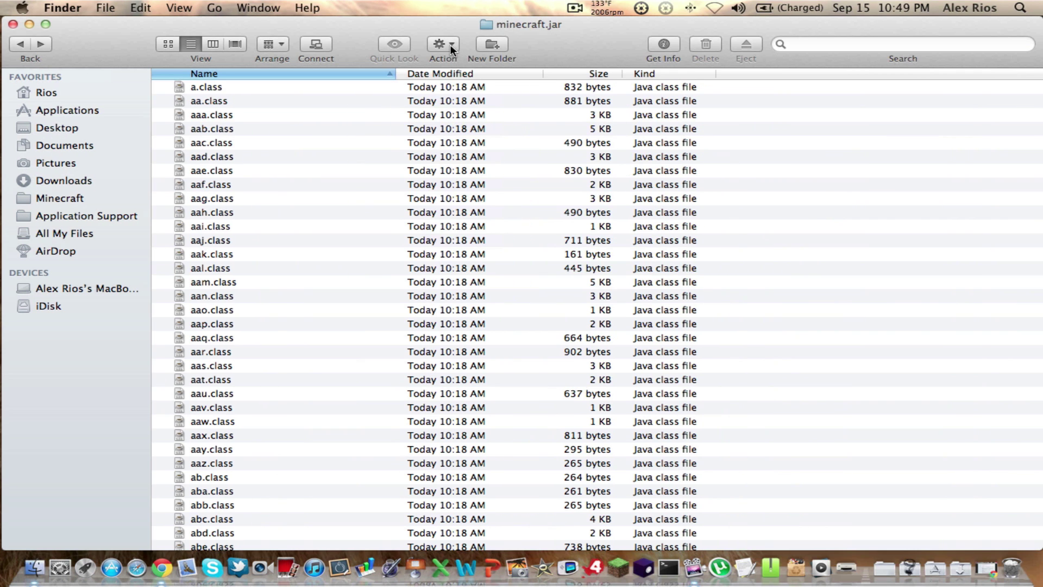
Paste them into minecraft.jar, replacing existing files for every conflict
{"action": "left_click", "coordinate": [450, 45]}
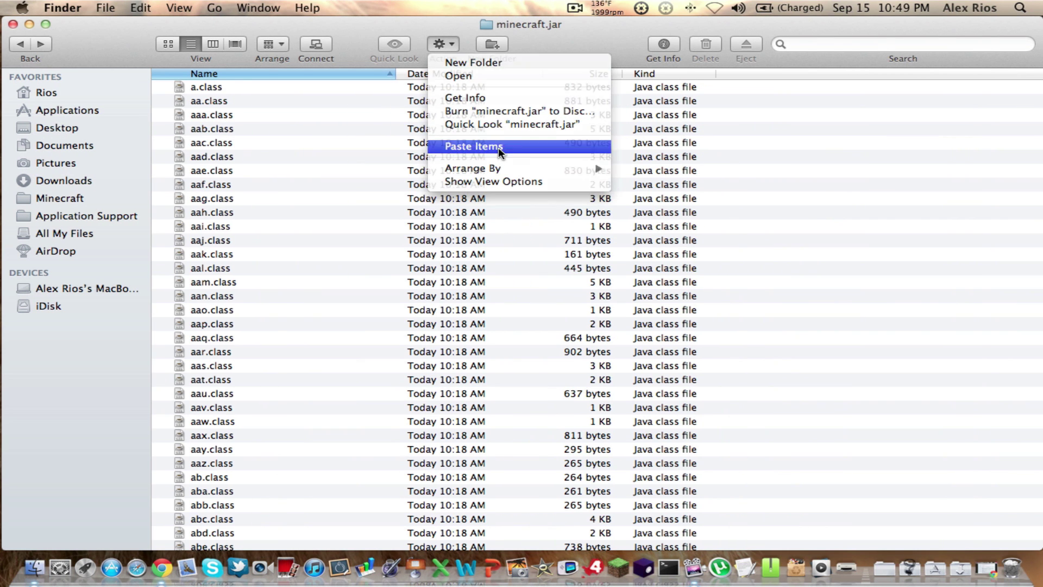
{"action": "left_click", "coordinate": [497, 147]}
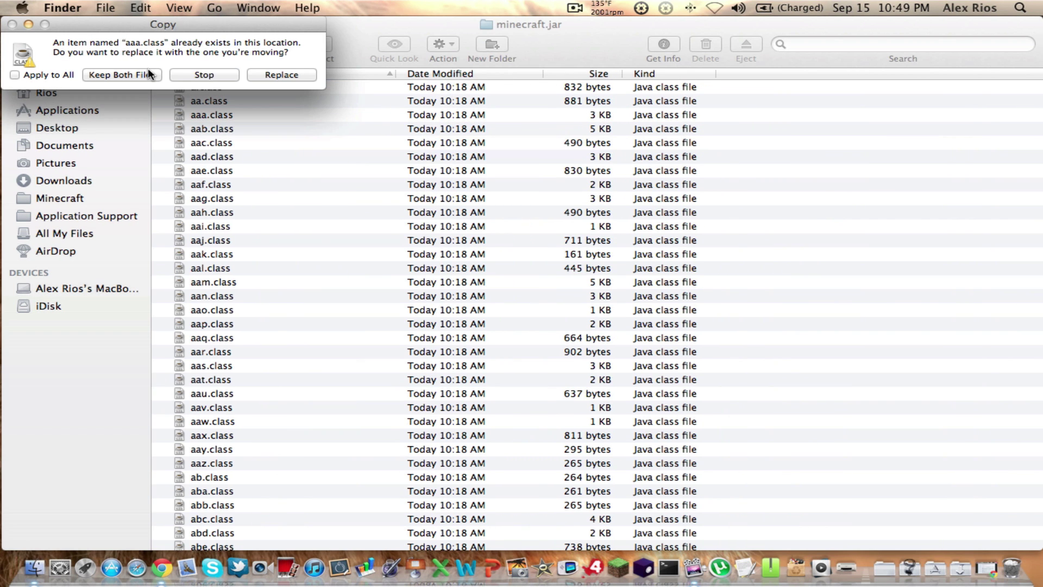
{"action": "left_click", "coordinate": [16, 75]}
{"action": "left_click", "coordinate": [263, 68]}
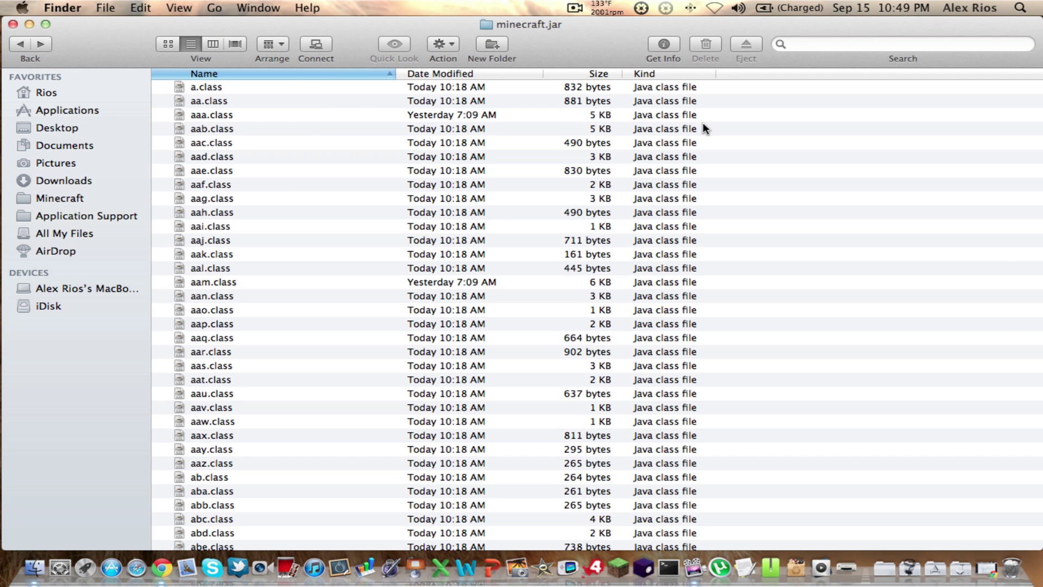
{"action": "key", "text": "super+w"}
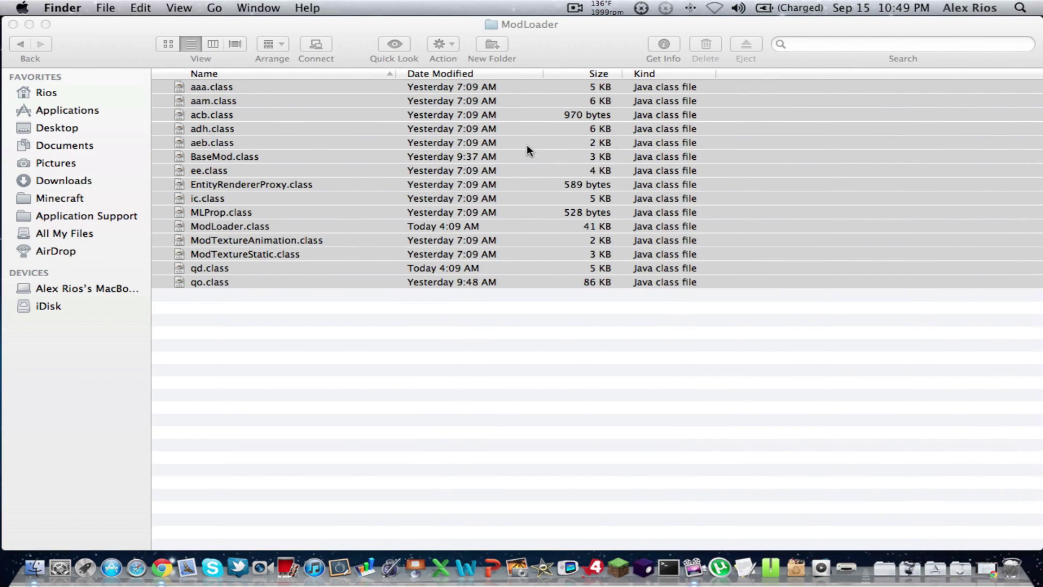
Copy the 15 class files from TooManyItems2011_09_14 and return to the minecraft.jar window
{"action": "left_click", "coordinate": [22, 44]}
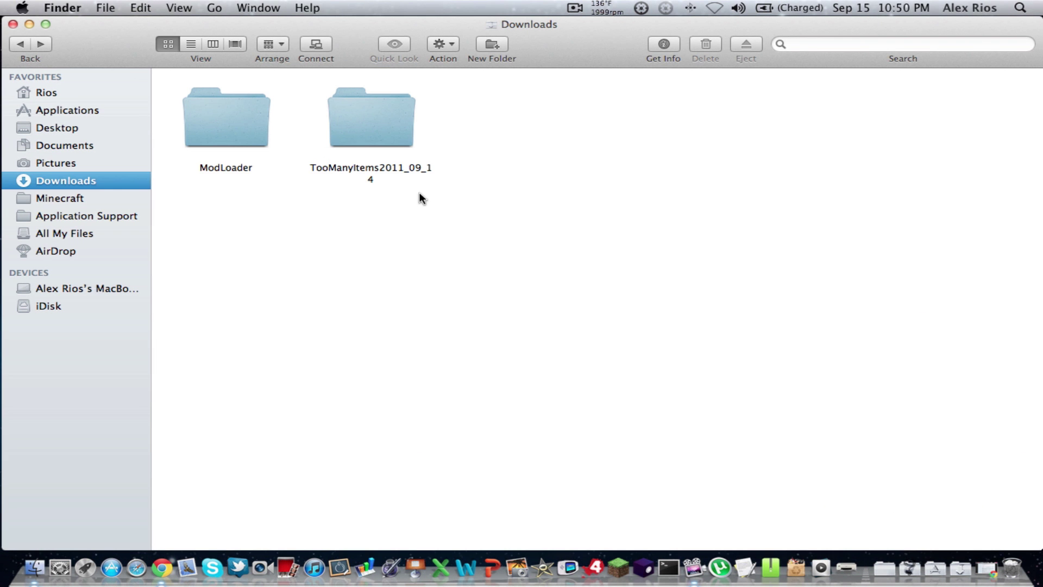
{"action": "double_click", "coordinate": [367, 117]}
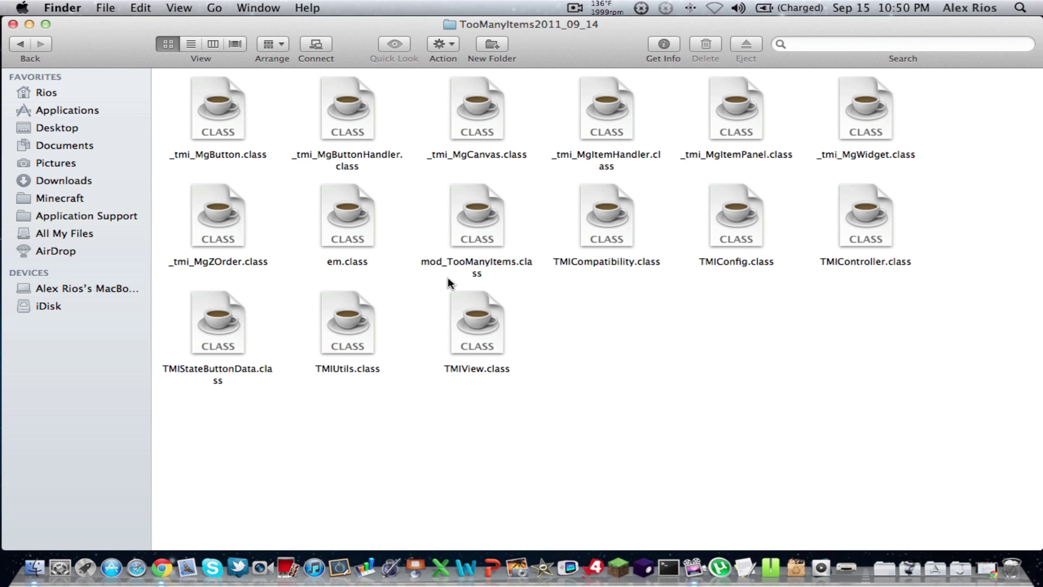
{"action": "left_click", "coordinate": [191, 43]}
{"action": "key", "text": "super+a"}
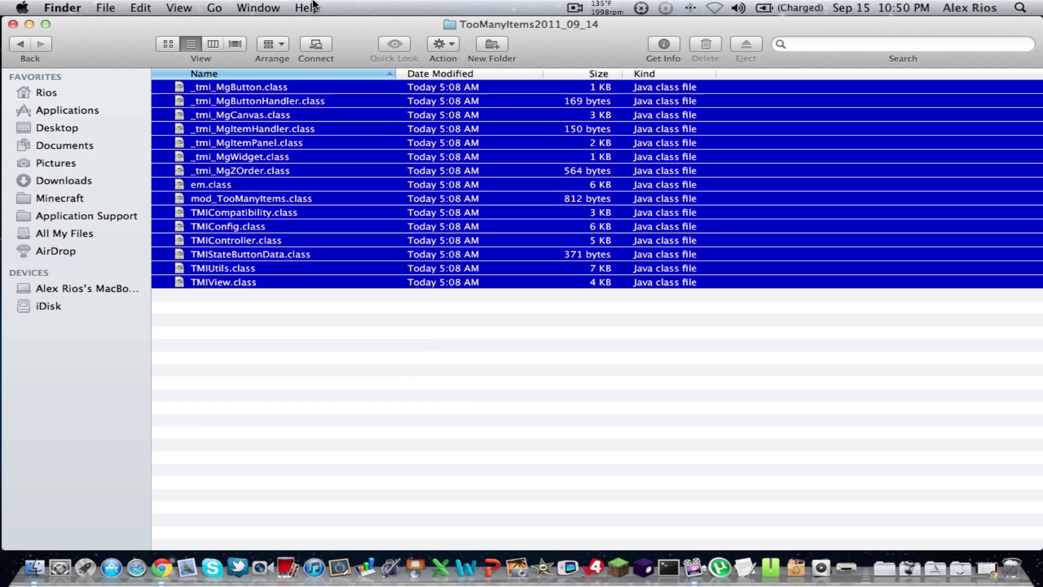
{"action": "left_click", "coordinate": [456, 45]}
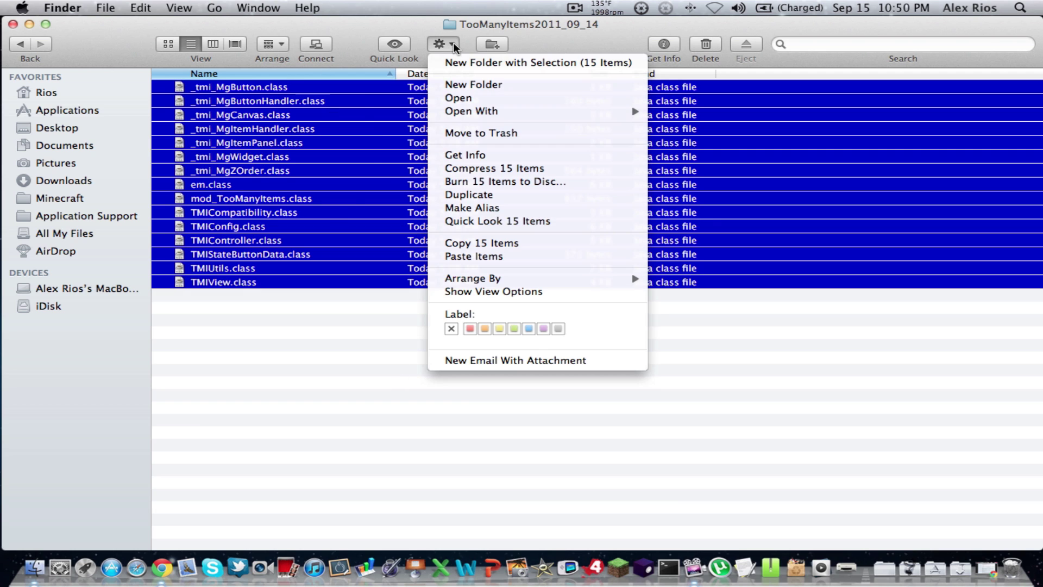
{"action": "left_click", "coordinate": [549, 244]}
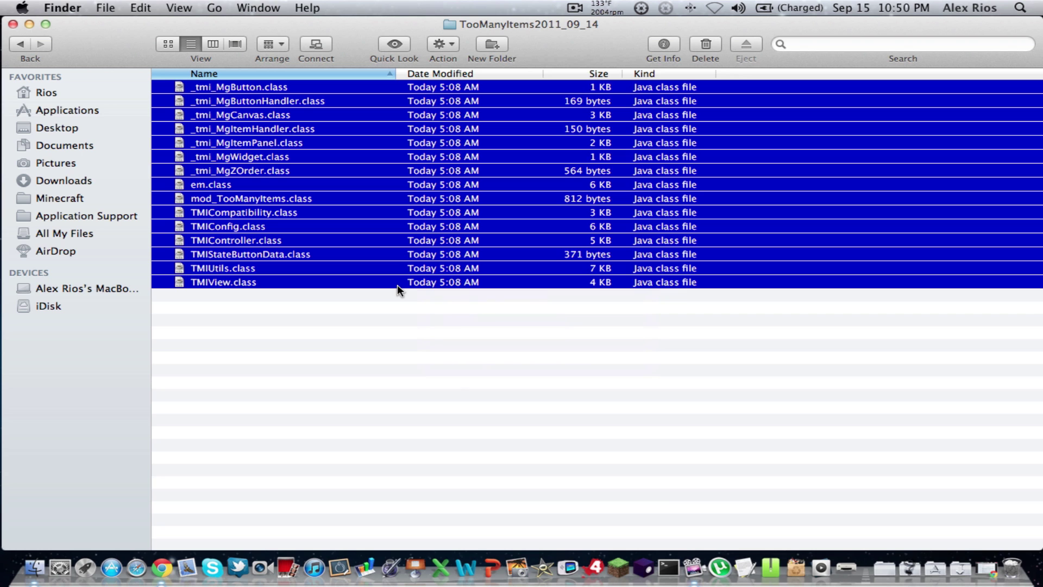
{"action": "key", "text": "super+w"}
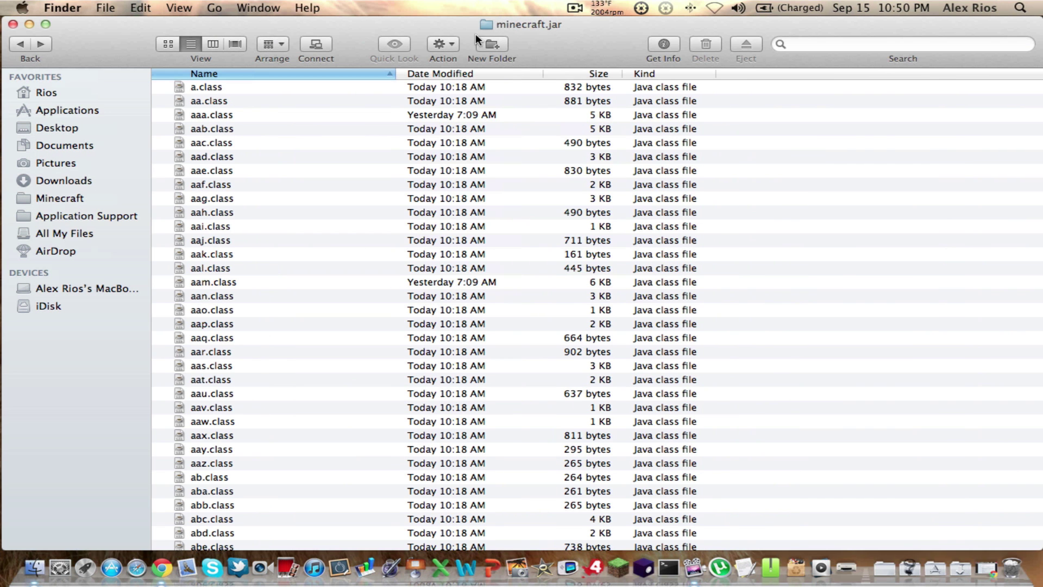
Paste the TooManyItems class files into minecraft.jar, replacing the existing versions
{"action": "left_click", "coordinate": [451, 44]}
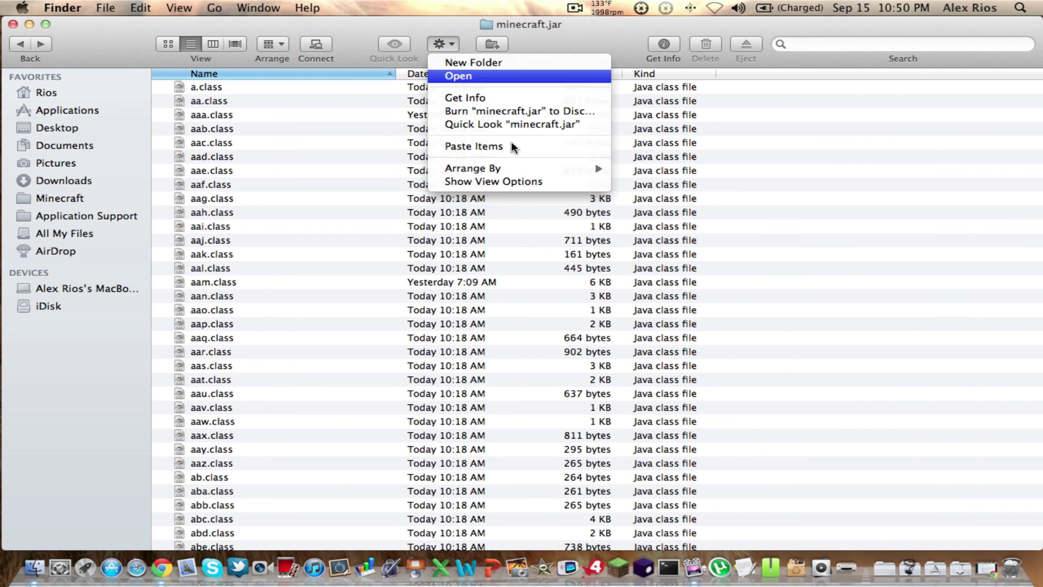
{"action": "left_click", "coordinate": [530, 156]}
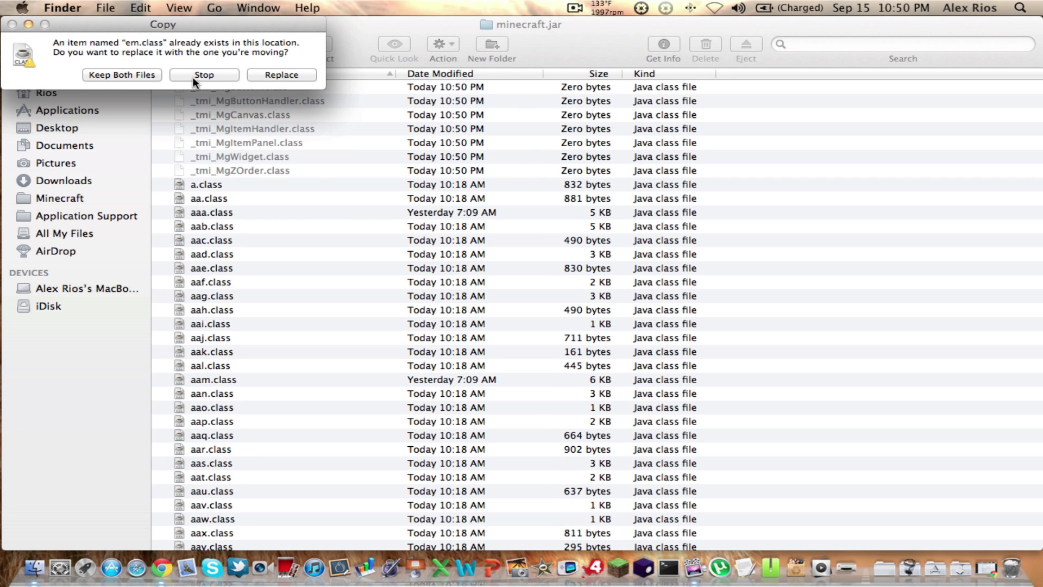
{"action": "left_click", "coordinate": [251, 75]}
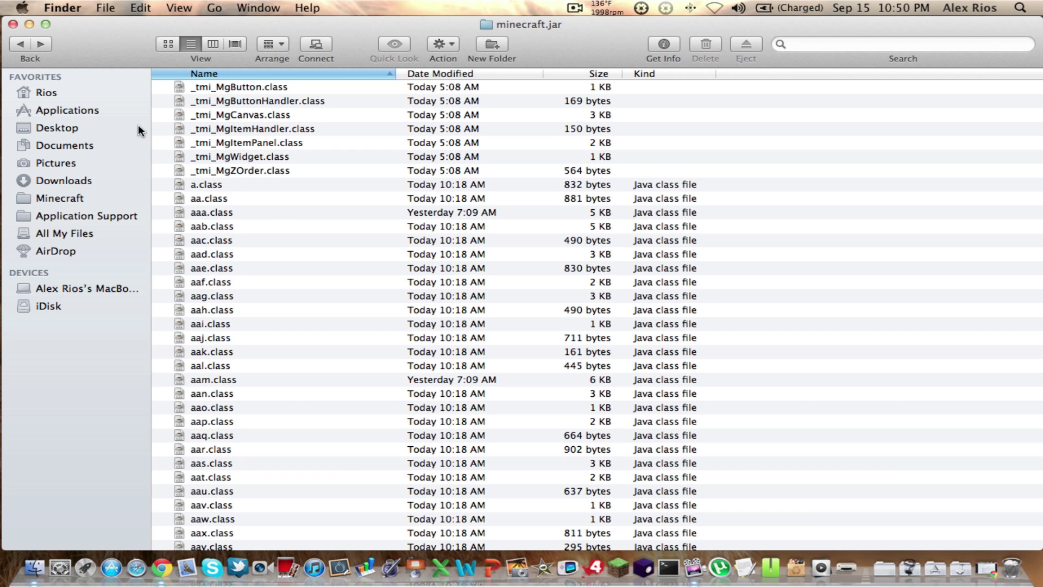
Close the minecraft.jar window and launch Minecraft with the launcher maximized
{"action": "left_click", "coordinate": [12, 25]}
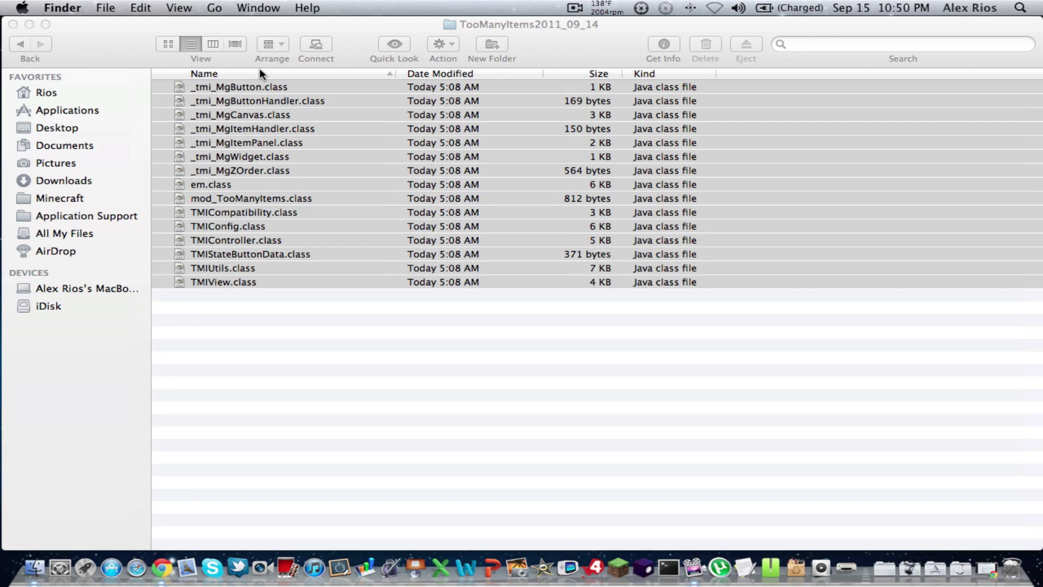
{"action": "key", "text": "super+a"}
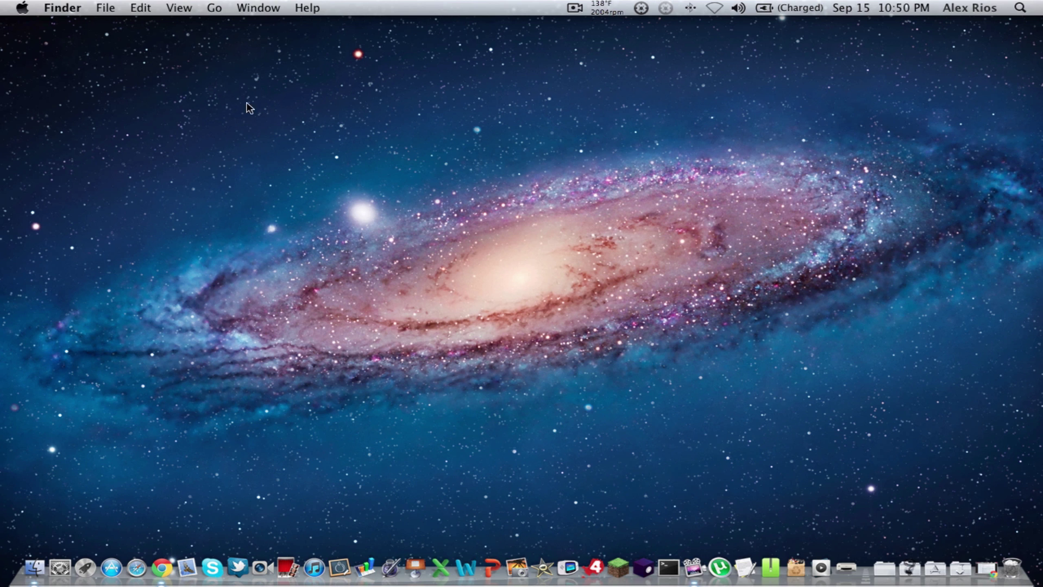
{"action": "left_click", "coordinate": [617, 567]}
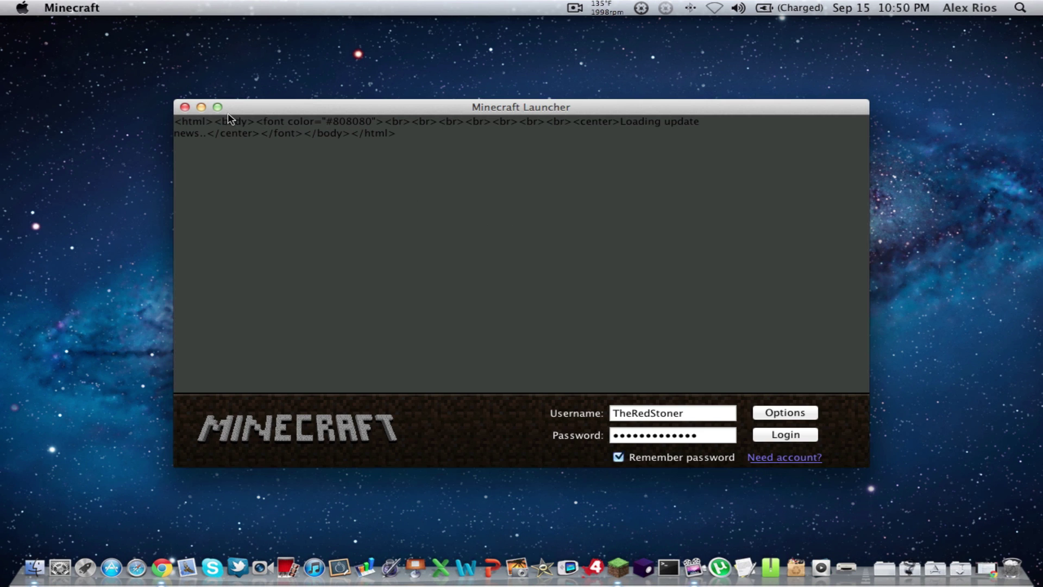
{"action": "left_click", "coordinate": [217, 107]}
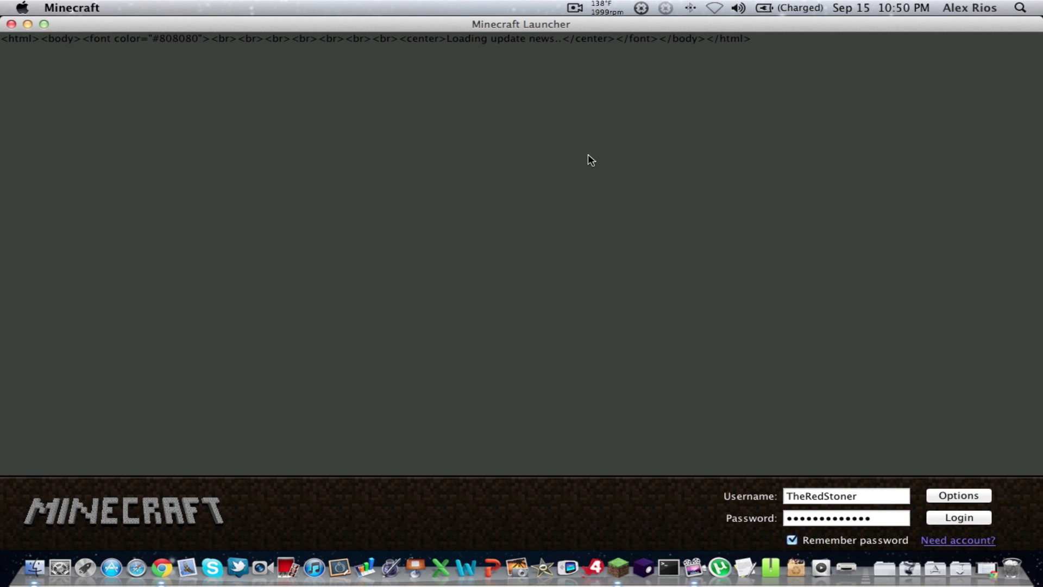
Skim the launcher news and log in with the saved account
{"action": "scroll", "coordinate": [452, 305], "scroll_direction": "down", "scroll_amount": 10}
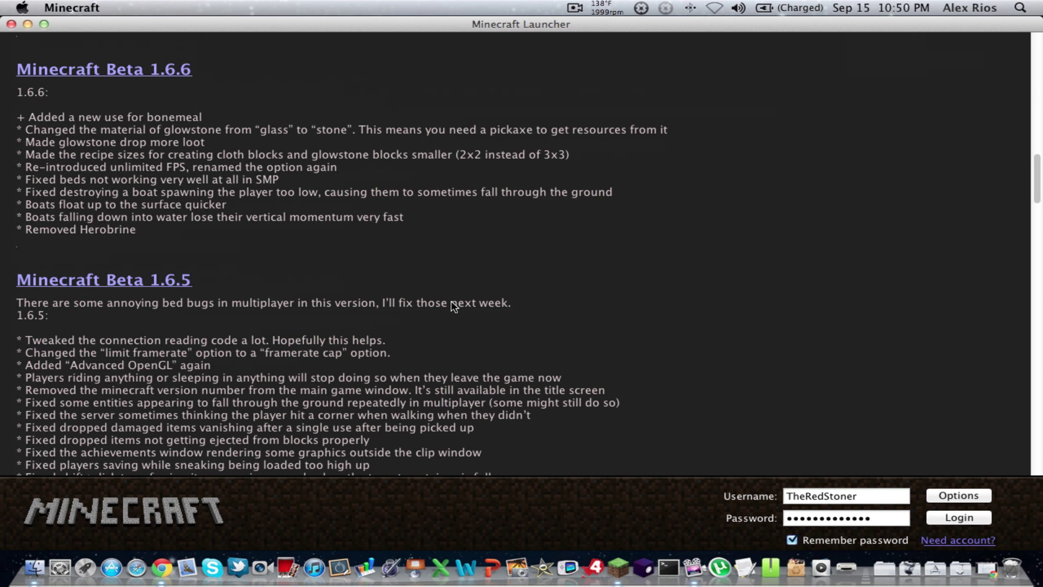
{"action": "scroll", "coordinate": [108, 164], "scroll_direction": "up", "scroll_amount": 10}
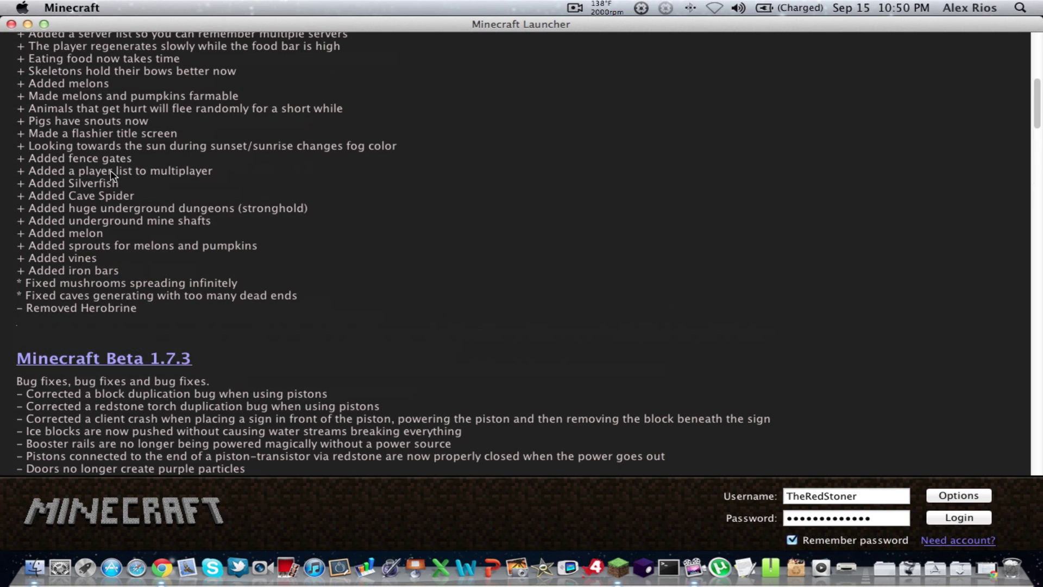
{"action": "scroll", "coordinate": [115, 368], "scroll_direction": "down", "scroll_amount": 3}
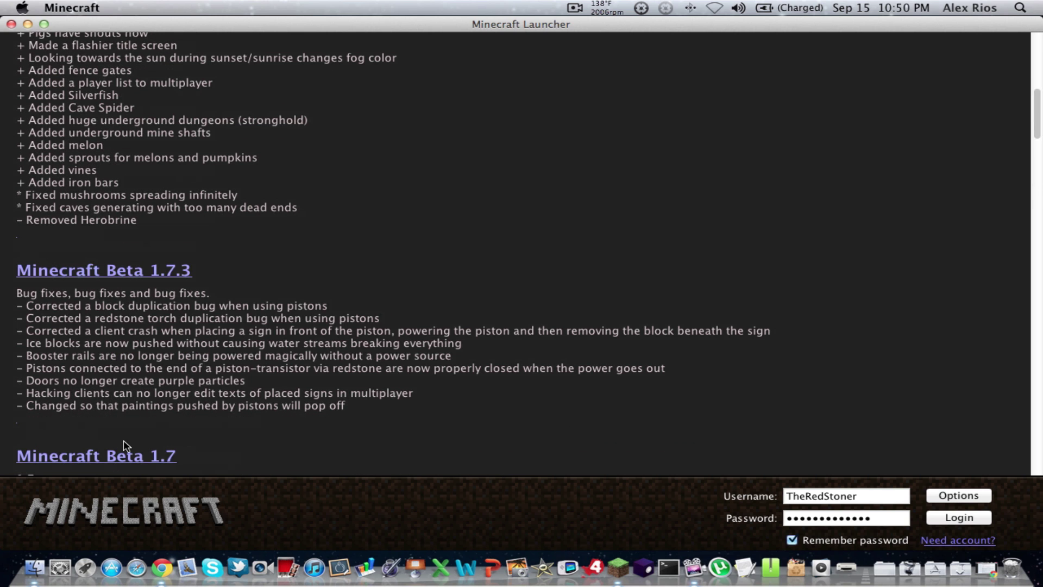
{"action": "scroll", "coordinate": [249, 249], "scroll_direction": "up", "scroll_amount": 2}
{"action": "scroll", "coordinate": [249, 244], "scroll_direction": "down", "scroll_amount": 20}
{"action": "scroll", "coordinate": [253, 251], "scroll_direction": "up", "scroll_amount": 5}
{"action": "scroll", "coordinate": [253, 253], "scroll_direction": "up", "scroll_amount": 20}
{"action": "left_click", "coordinate": [946, 515]}
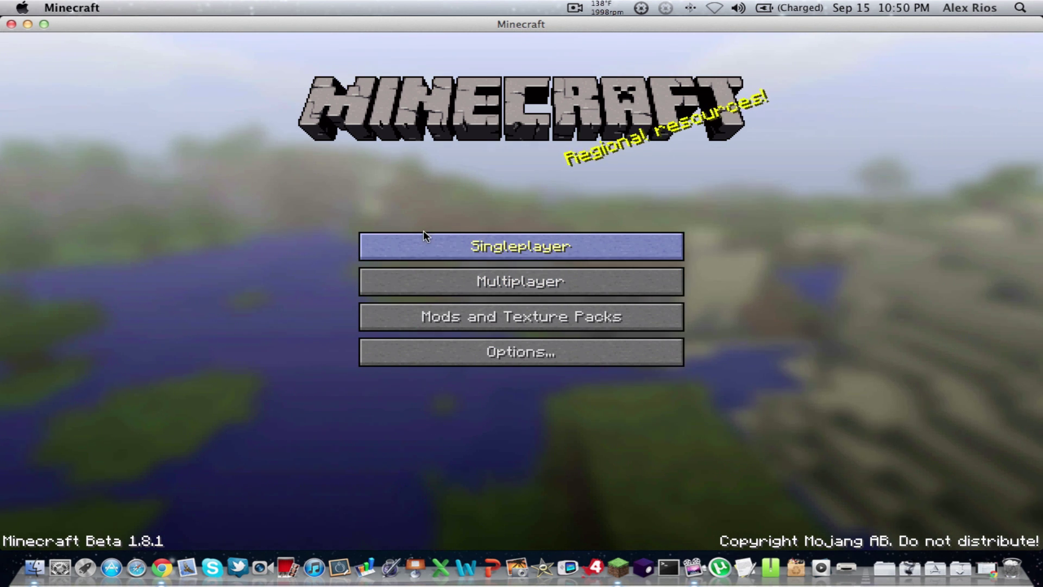
Open Singleplayer, select the 'New World' save and play it
{"action": "left_click", "coordinate": [552, 246]}
{"action": "left_click", "coordinate": [369, 123]}
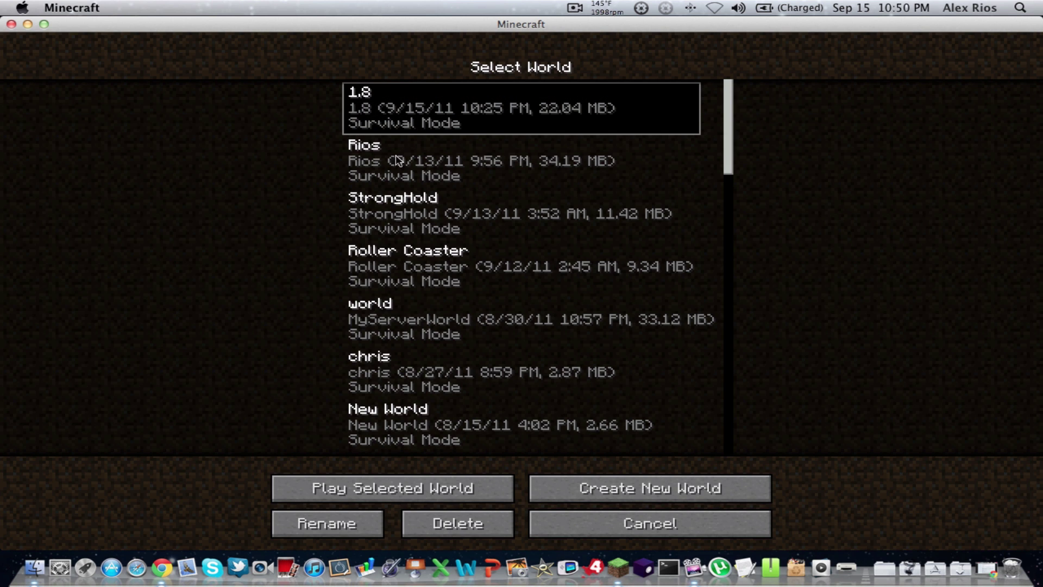
{"action": "left_click", "coordinate": [443, 424]}
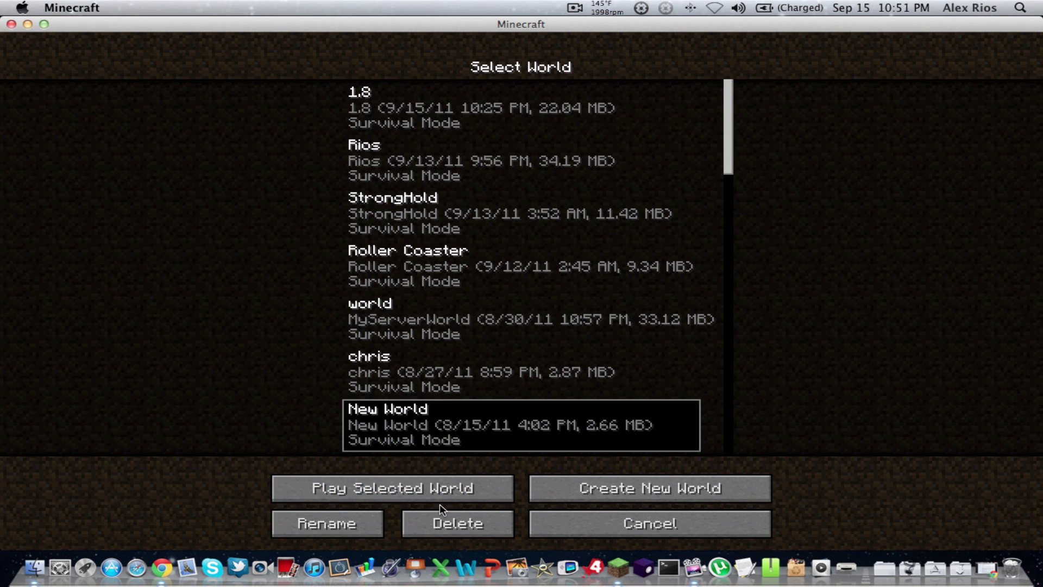
{"action": "left_click", "coordinate": [439, 494]}
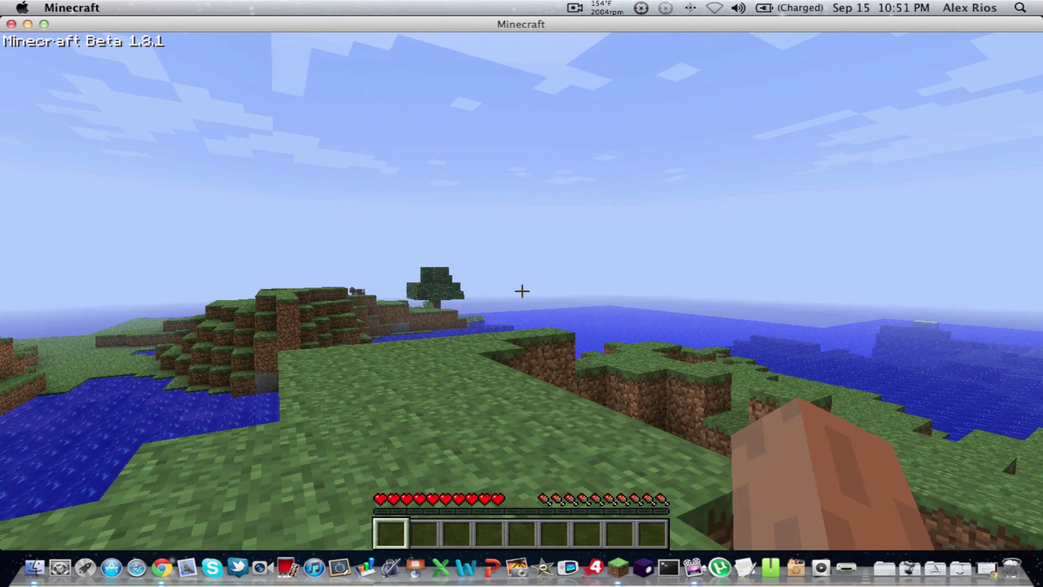
Open the inventory and toggle with O until the TooManyItems item panel appears
{"action": "key", "text": "e"}
{"action": "key", "text": "o"}
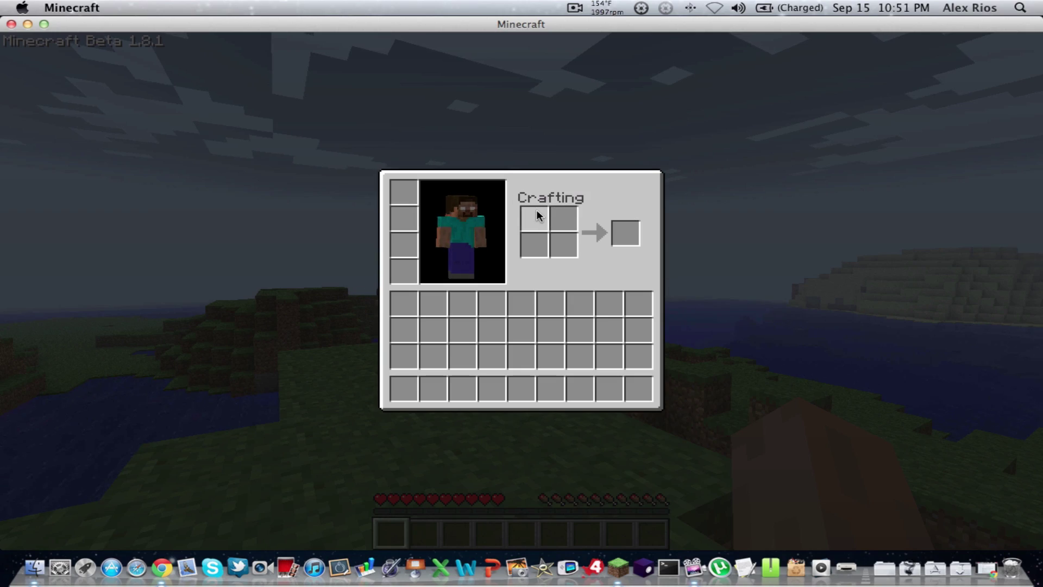
{"action": "key", "text": "e"}
{"action": "key", "text": "e"}
{"action": "key", "text": "e"}
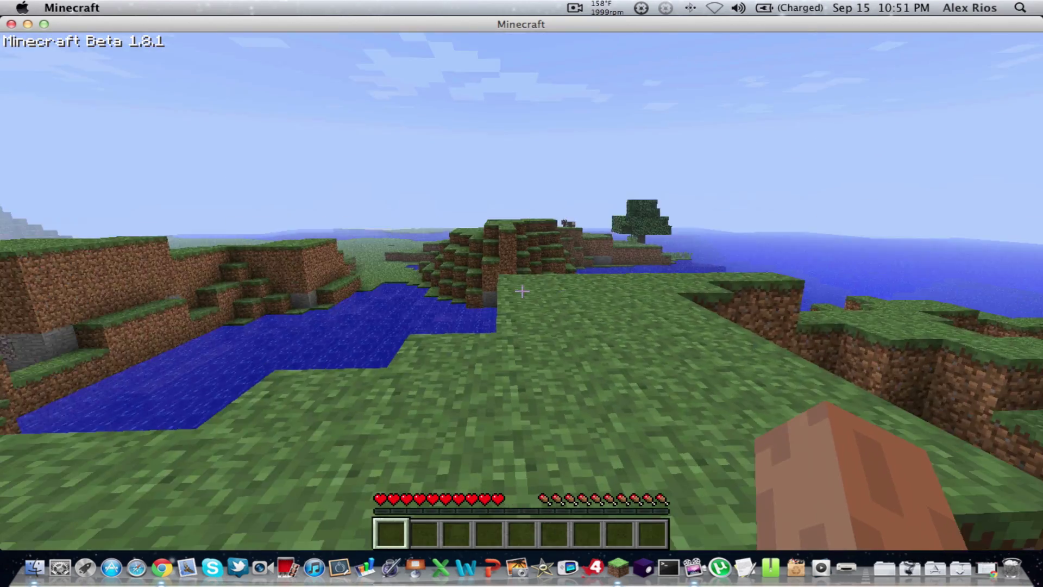
{"action": "key", "text": "e"}
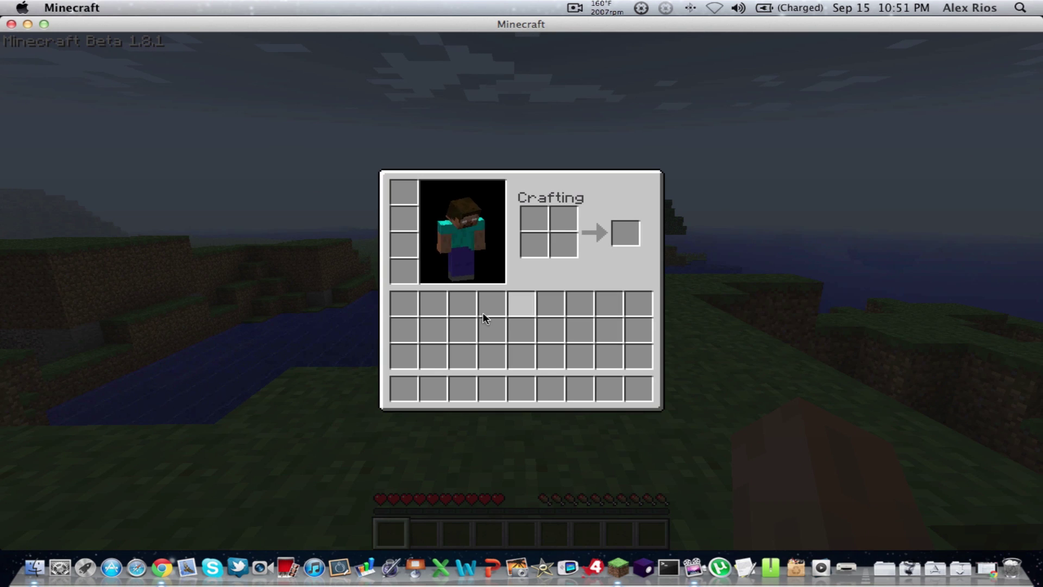
{"action": "key", "text": "o"}
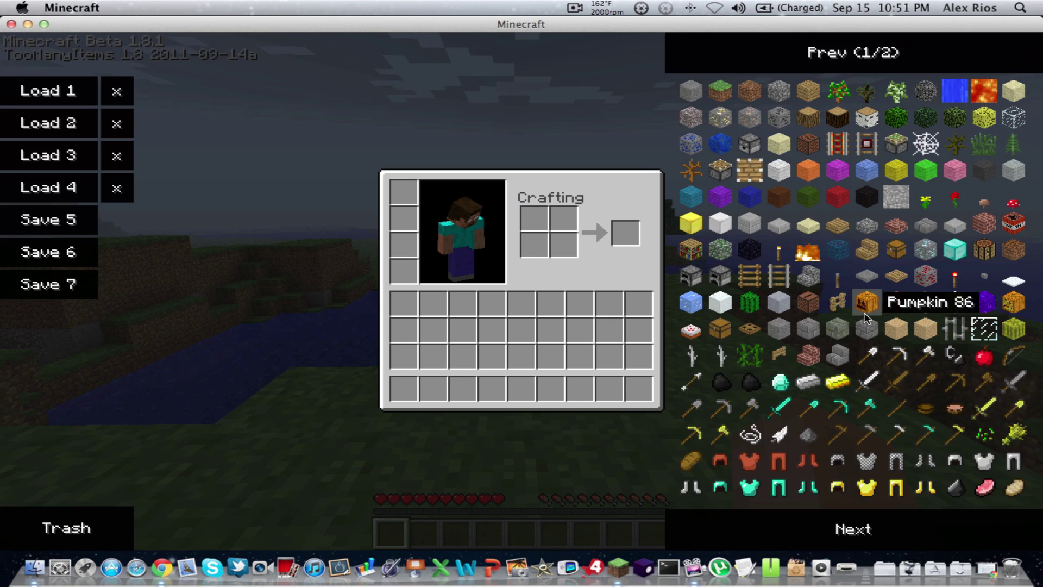
Toggle the TooManyItems panel with O and return it to its first page
{"action": "key", "text": "o"}
{"action": "key", "text": "o"}
{"action": "key", "text": "o"}
{"action": "key", "text": "o"}
{"action": "key", "text": "o"}
{"action": "key", "text": "o"}
{"action": "key", "text": "o"}
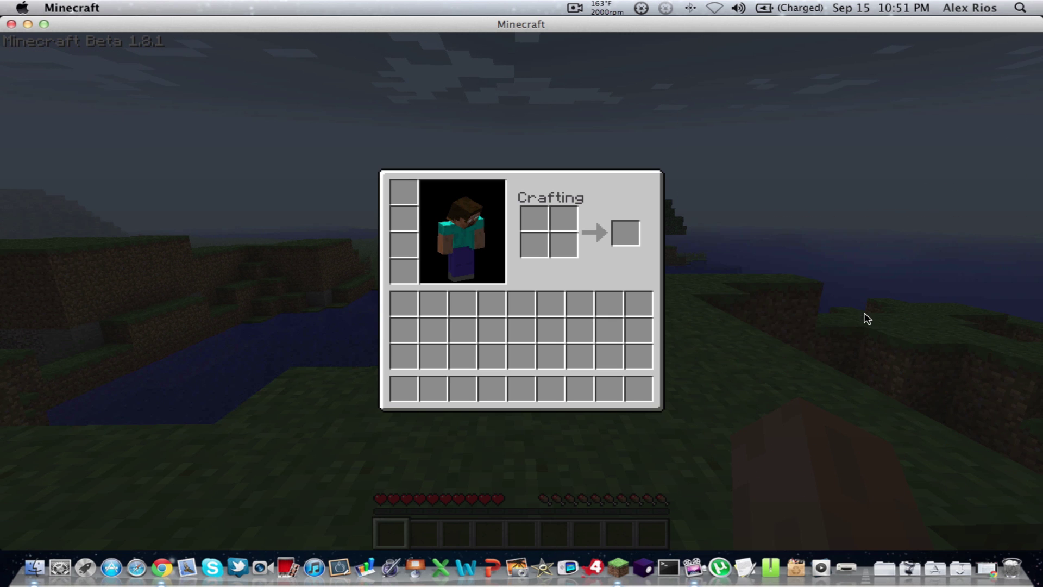
{"action": "key", "text": "o"}
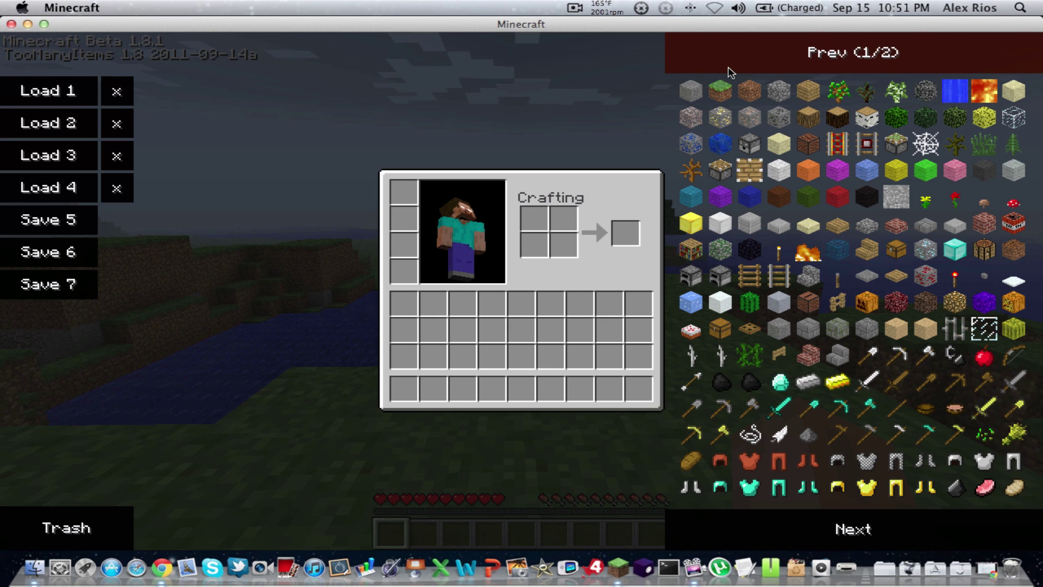
{"action": "key", "text": "o"}
{"action": "key", "text": "o"}
{"action": "left_click", "coordinate": [853, 524]}
{"action": "left_click", "coordinate": [852, 525]}
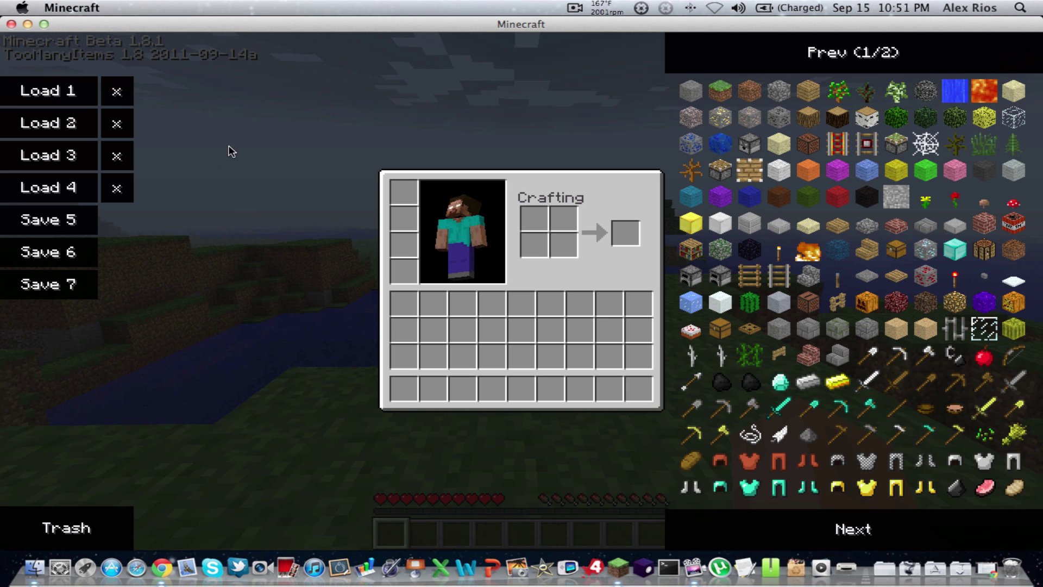
Spawn two stacks of grass plus grey stone, magenta wool and TNT stacks
{"action": "left_click", "coordinate": [720, 90]}
{"action": "left_click", "coordinate": [720, 90]}
{"action": "left_click", "coordinate": [691, 89]}
{"action": "left_click", "coordinate": [860, 188]}
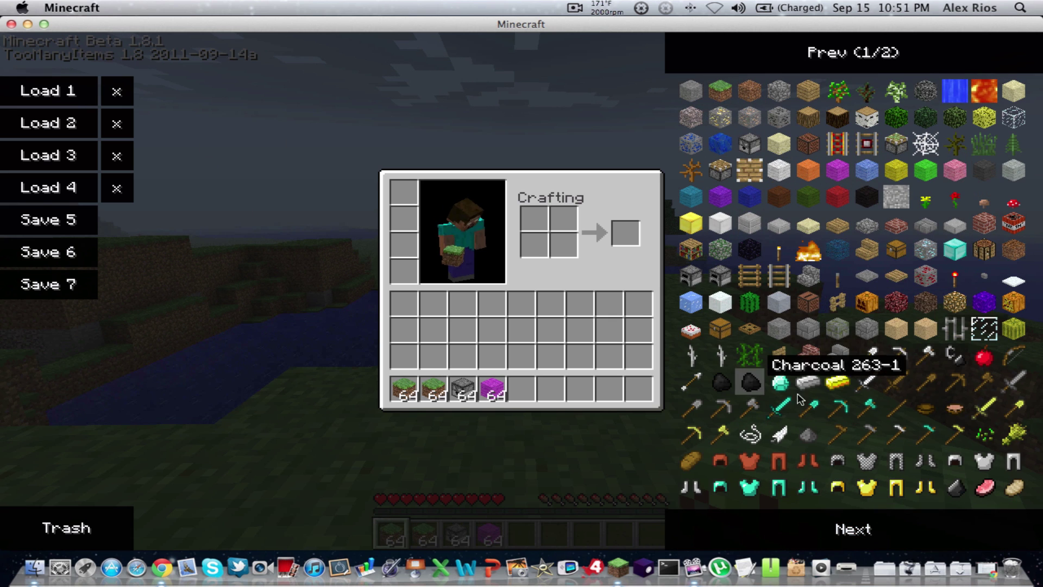
{"action": "left_click", "coordinate": [1014, 227]}
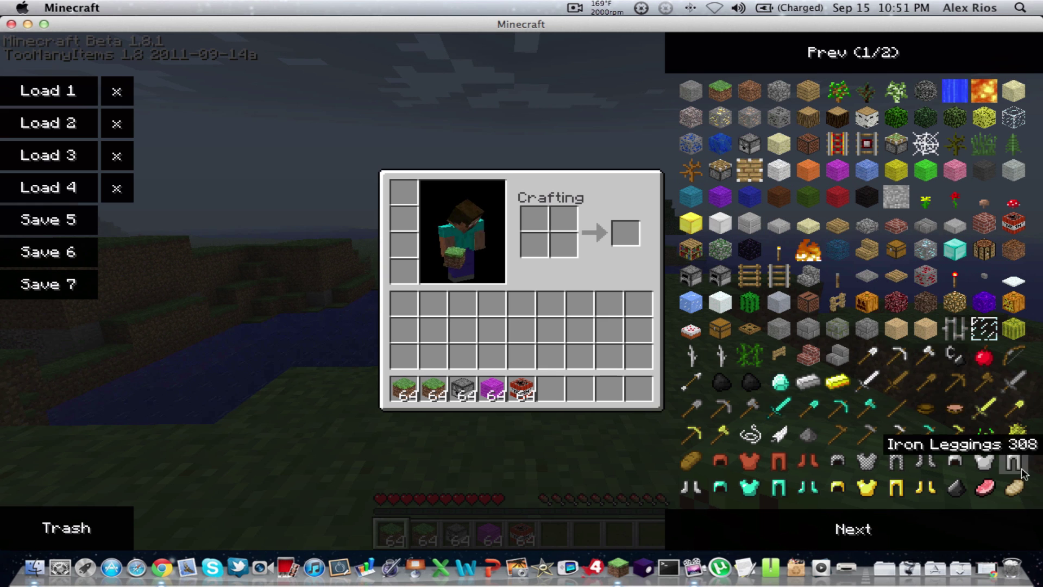
Add melon slices and cake from page two, then raw porkchop from page one
{"action": "left_click", "coordinate": [953, 525]}
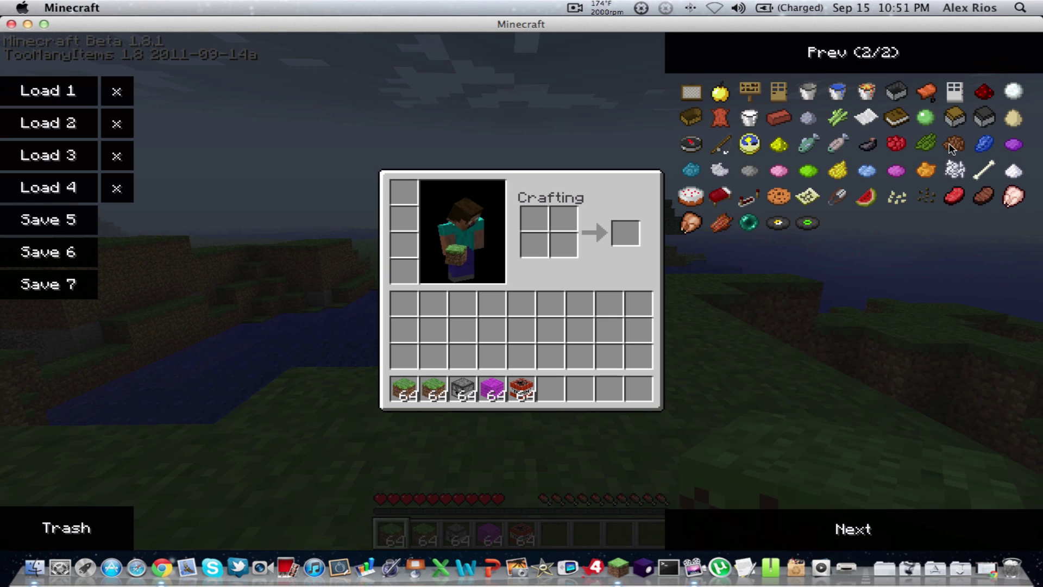
{"action": "left_click", "coordinate": [865, 196]}
{"action": "left_click", "coordinate": [865, 196]}
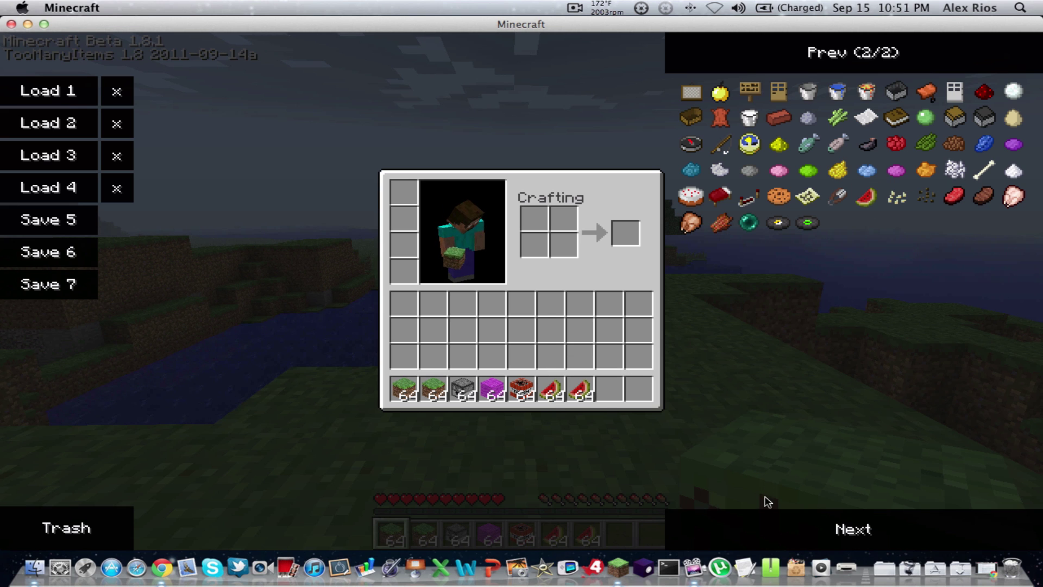
{"action": "left_click", "coordinate": [691, 195]}
{"action": "left_click", "coordinate": [842, 527]}
{"action": "left_click", "coordinate": [985, 488]}
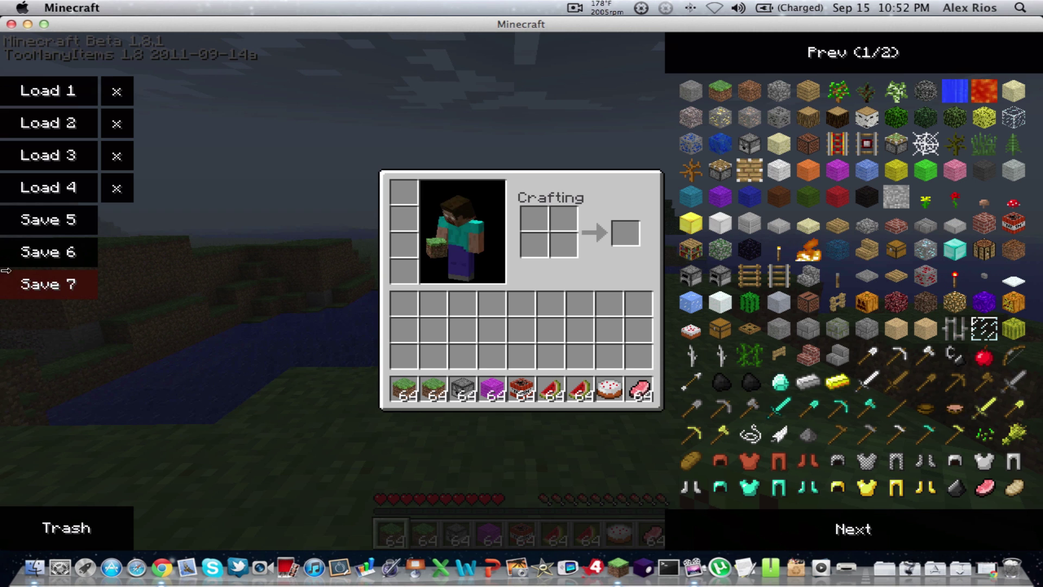
Save the hotbar as inventory set 5, then test Delete all and reloading it
{"action": "left_click", "coordinate": [51, 227]}
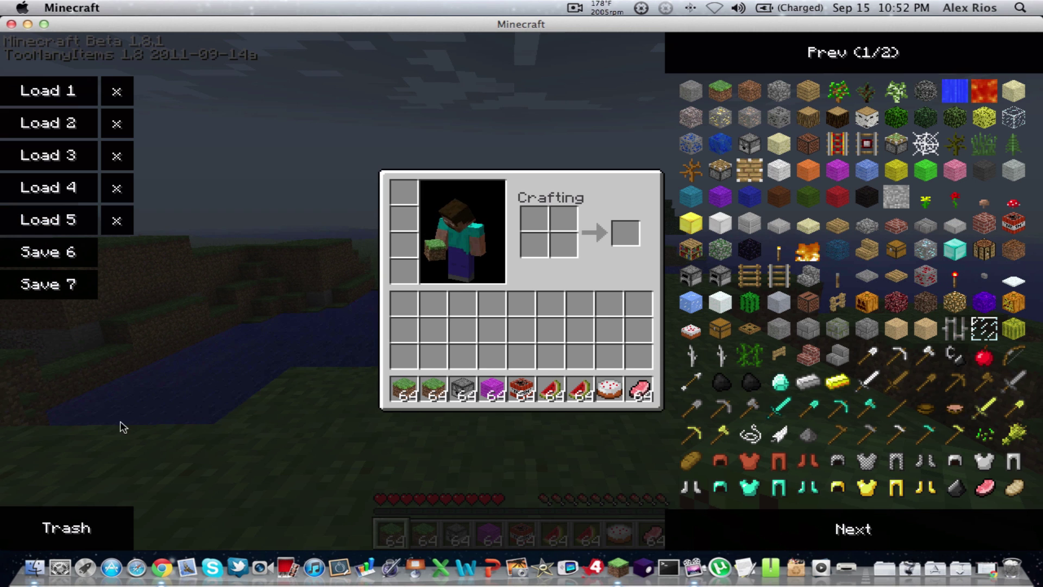
{"action": "left_click", "coordinate": [90, 510], "text": "shift"}
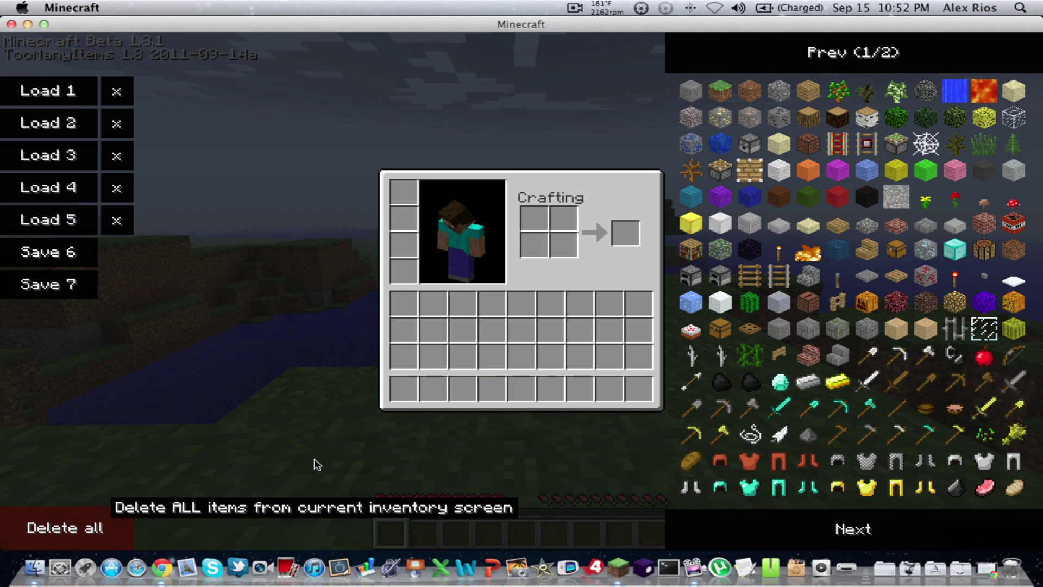
{"action": "left_click", "coordinate": [67, 232]}
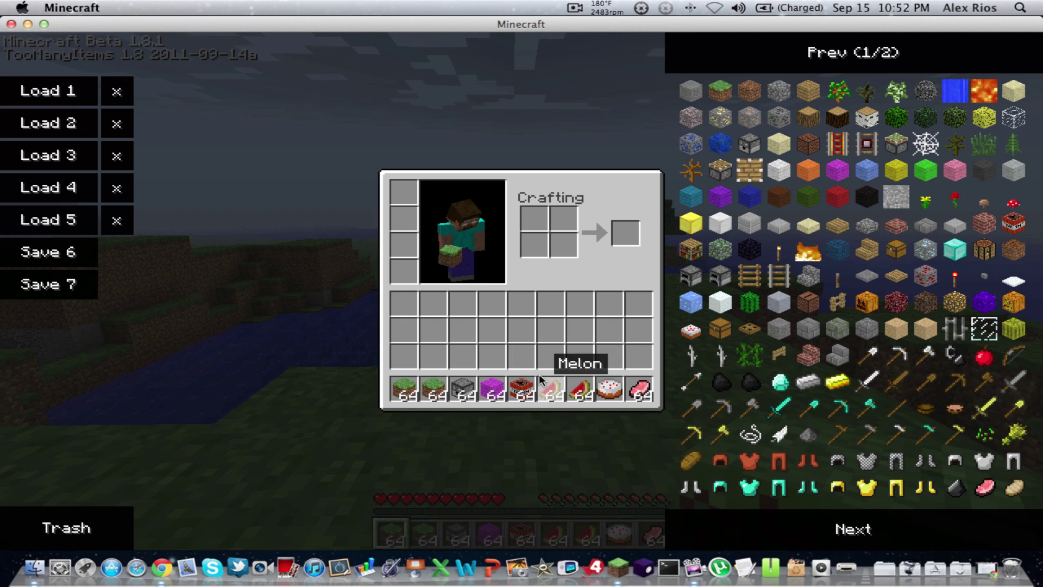
Trash the grass stack, reload set 5, clear everything and spawn 111 stone
{"action": "left_click", "coordinate": [404, 389]}
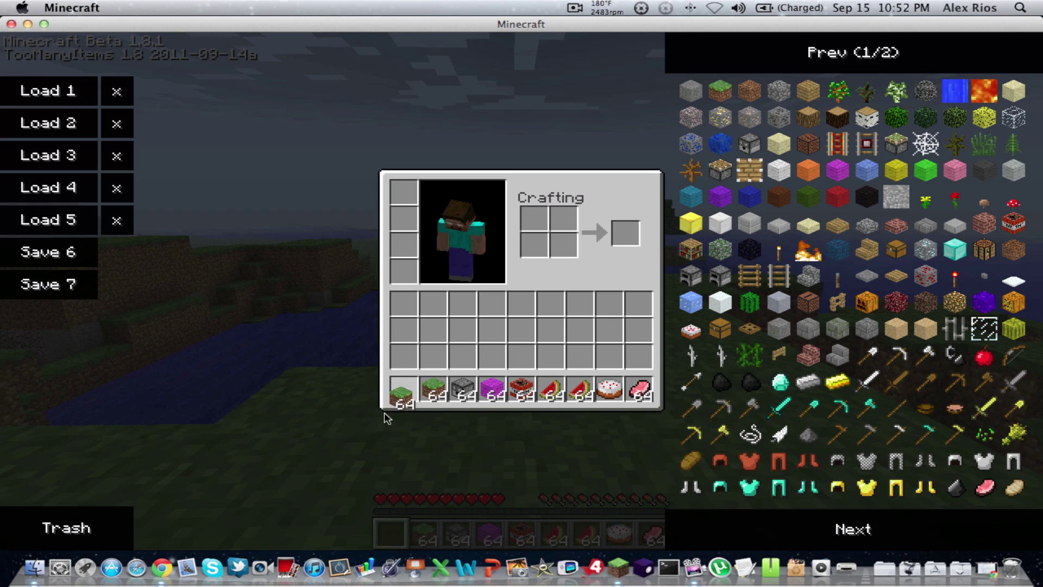
{"action": "left_click", "coordinate": [80, 523]}
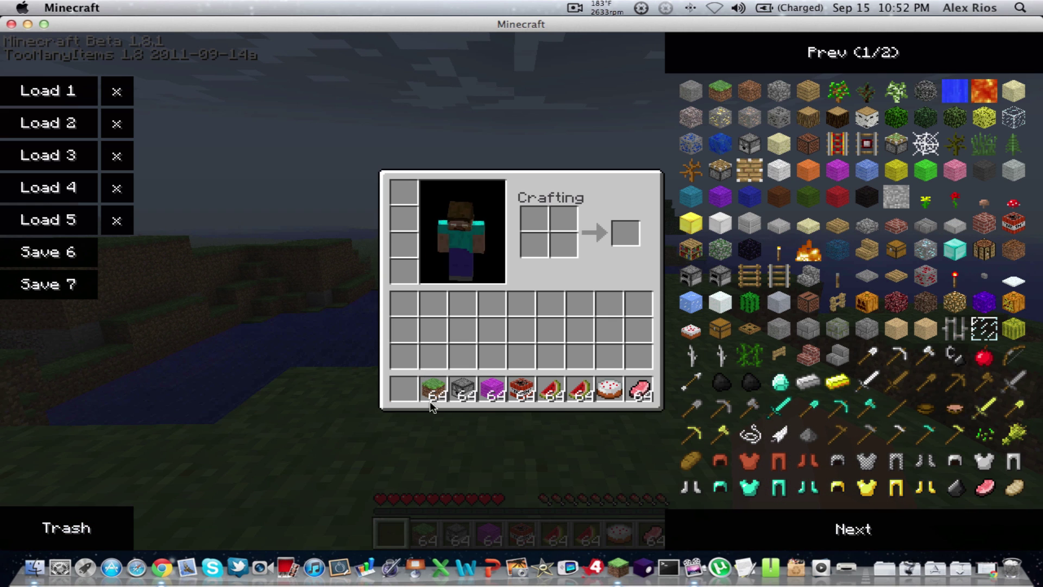
{"action": "left_click", "coordinate": [90, 221]}
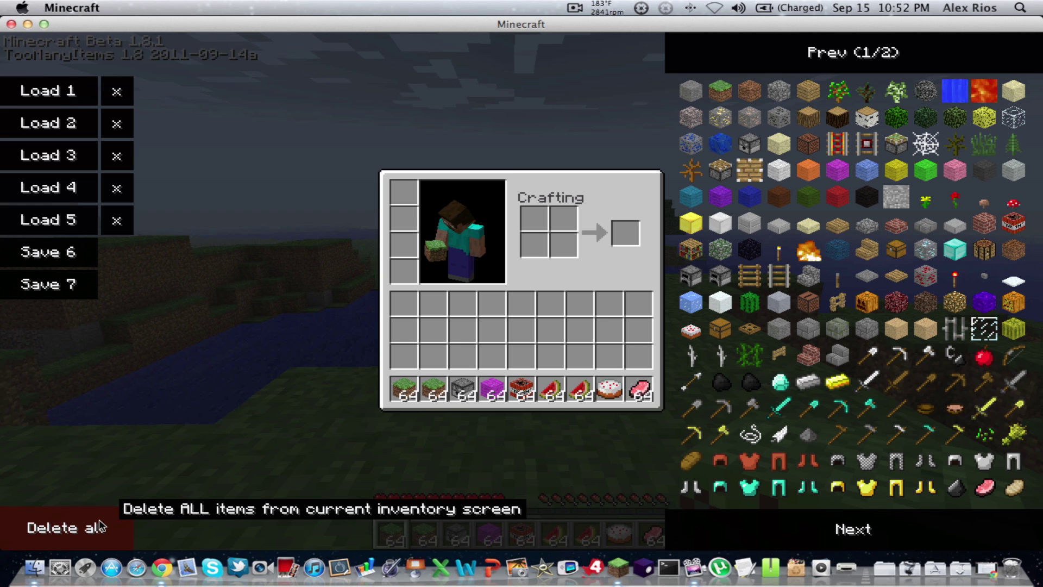
{"action": "left_click", "coordinate": [100, 526]}
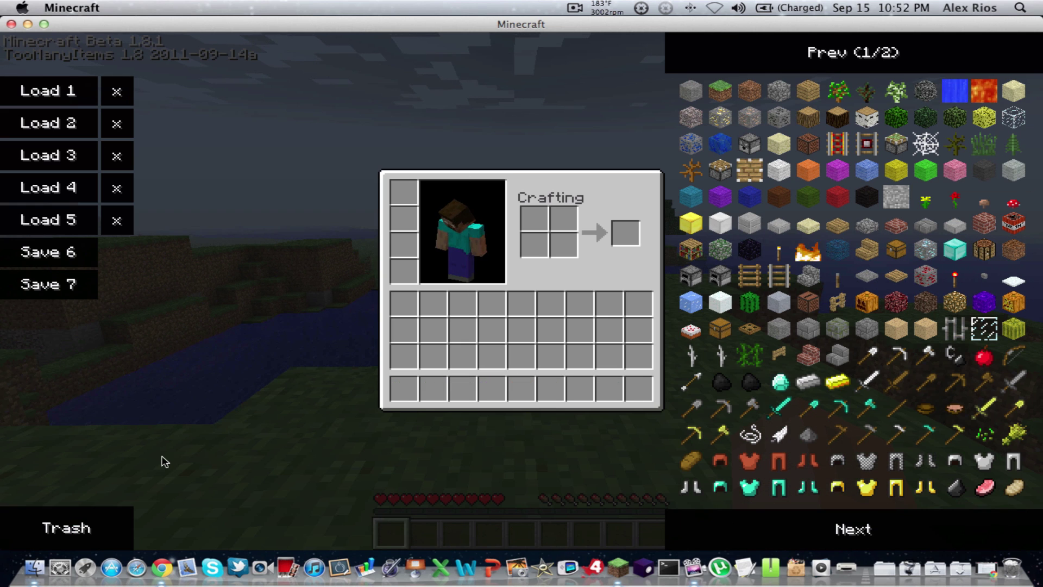
{"action": "left_click", "coordinate": [687, 91]}
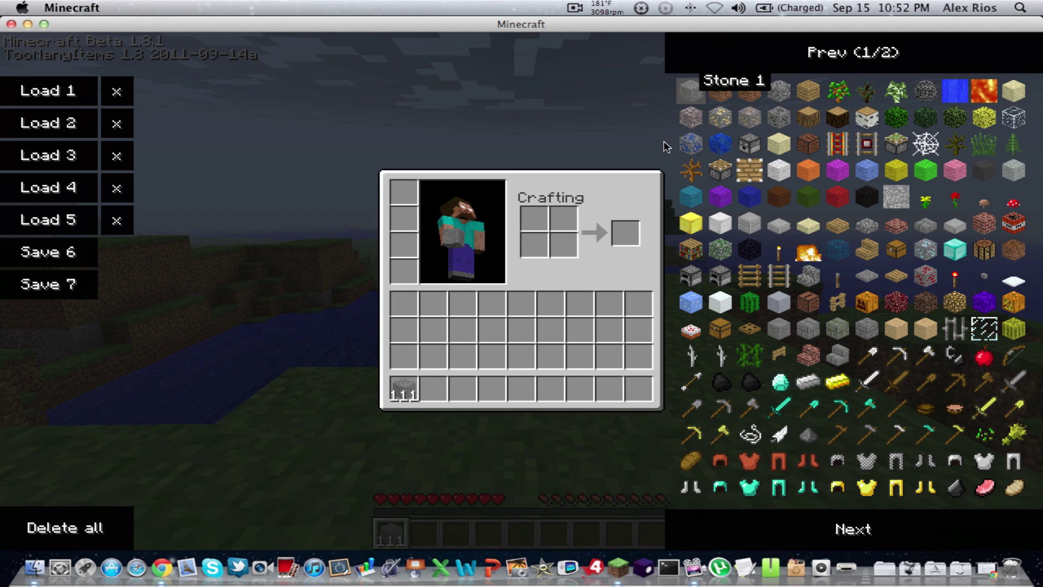